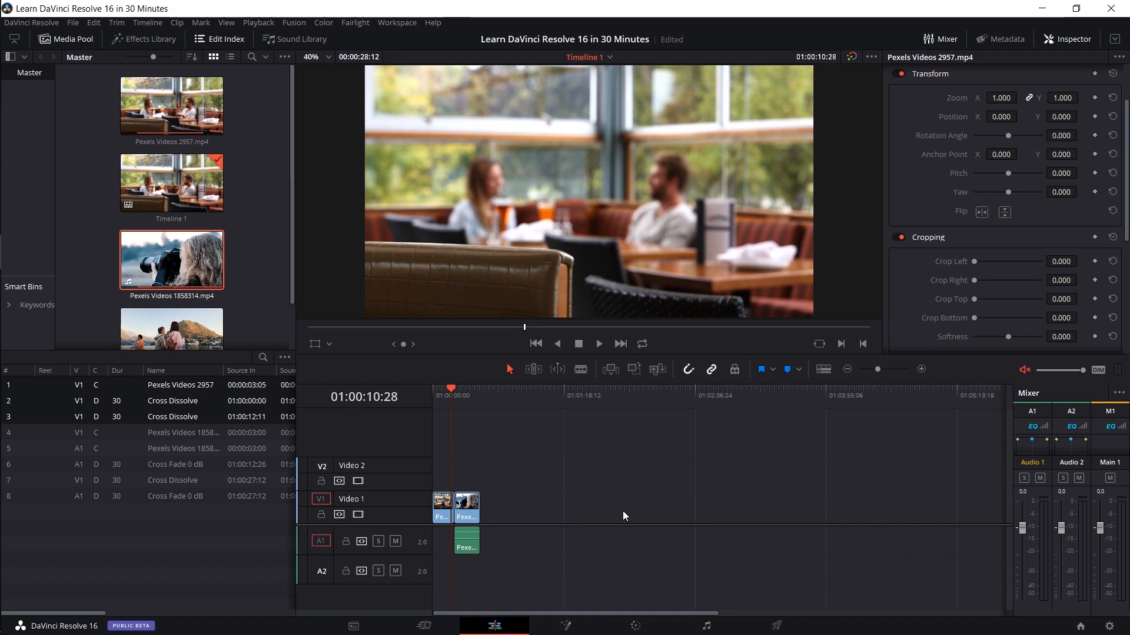
{"action": "scroll", "coordinate": [212, 147], "scroll_direction": "down", "scroll_amount": 2}
{"action": "scroll", "coordinate": [300, 228], "scroll_direction": "up", "scroll_amount": 2}
{"action": "scroll", "coordinate": [306, 238], "scroll_direction": "down", "scroll_amount": 1}
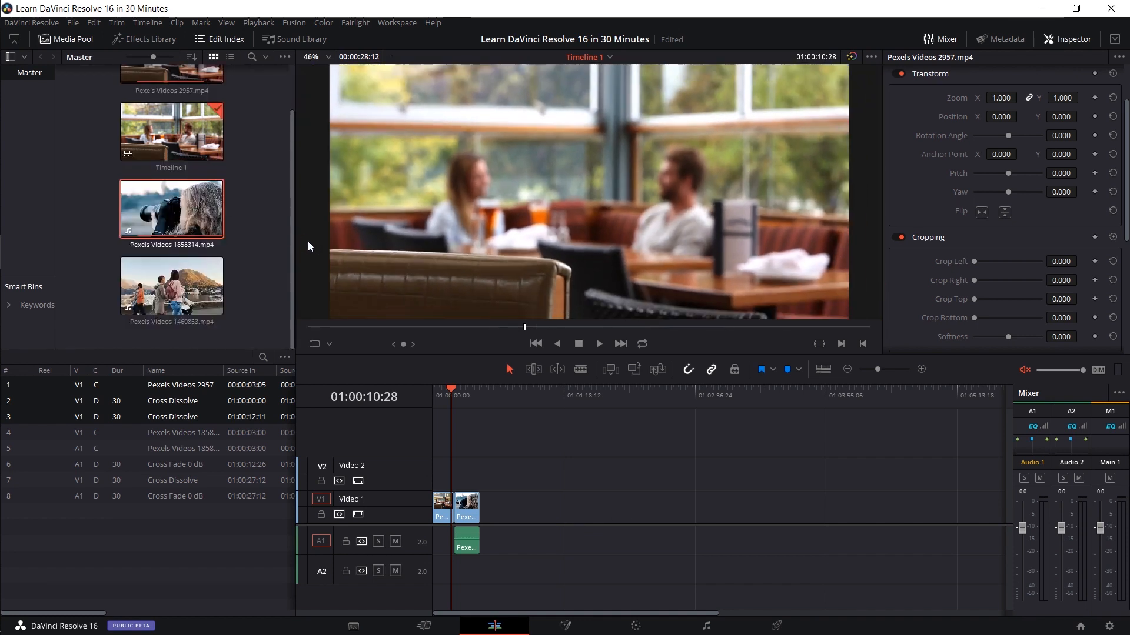
{"action": "scroll", "coordinate": [270, 178], "scroll_direction": "up", "scroll_amount": 1}
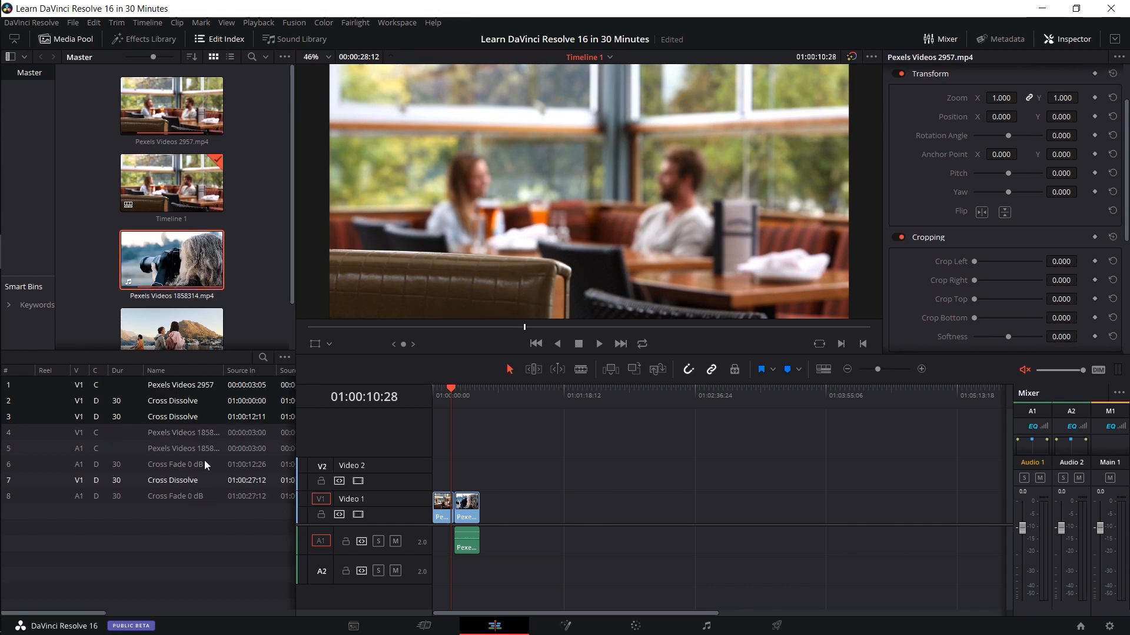
Step through the clips and cross dissolves listed in the edit index to locate each one on the timeline
{"action": "left_click", "coordinate": [193, 402]}
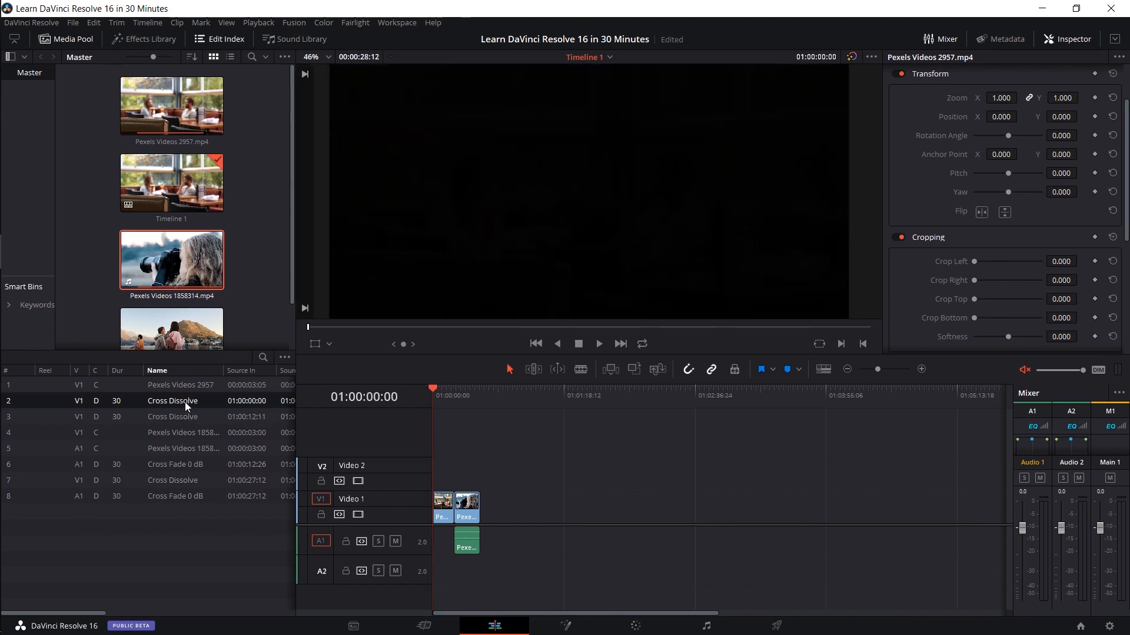
{"action": "left_click", "coordinate": [190, 417]}
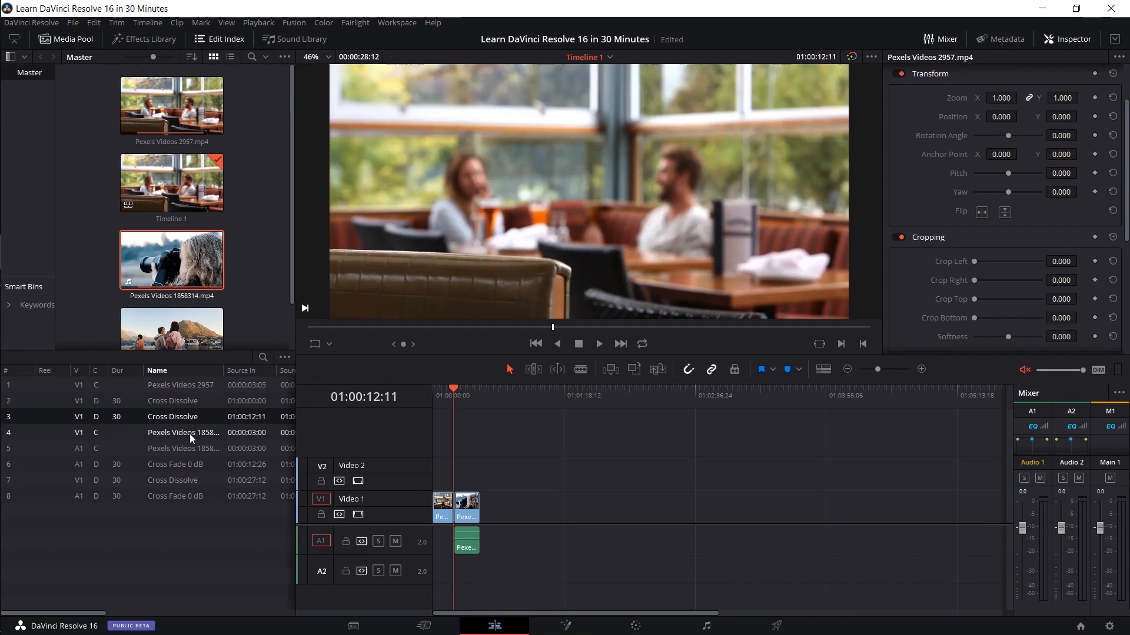
{"action": "left_click", "coordinate": [190, 433]}
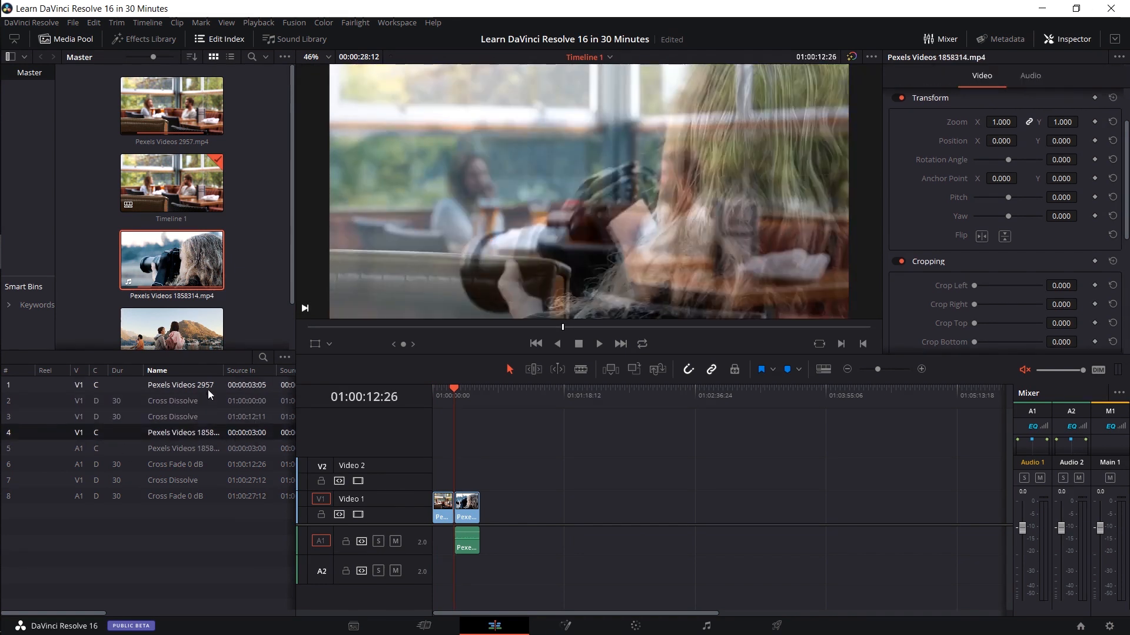
{"action": "left_click", "coordinate": [207, 389]}
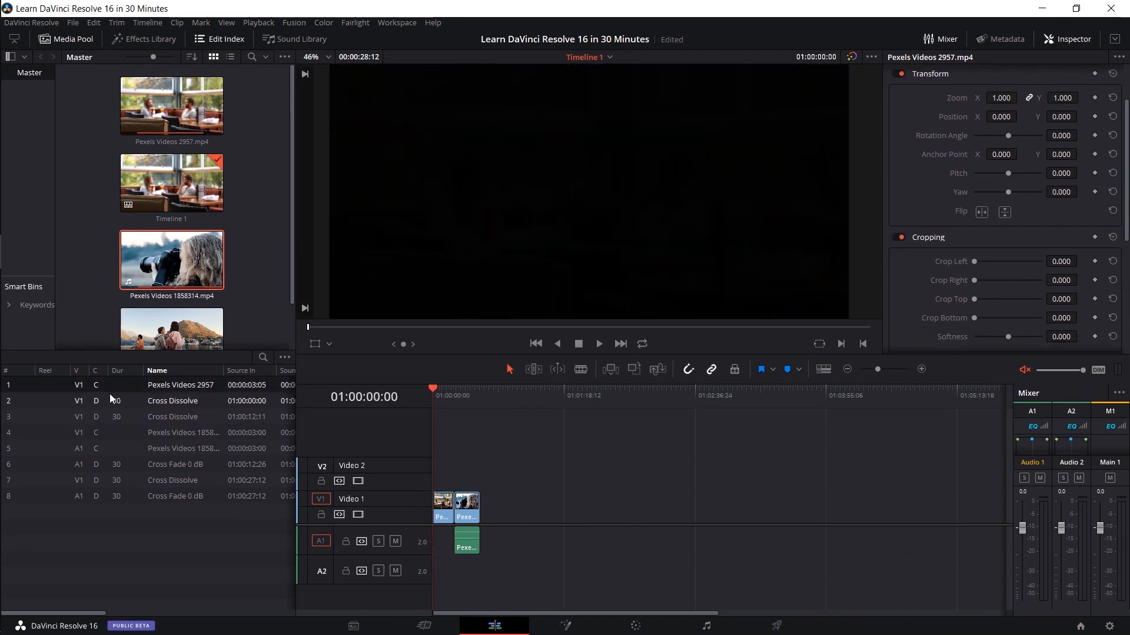
{"action": "left_click", "coordinate": [132, 495]}
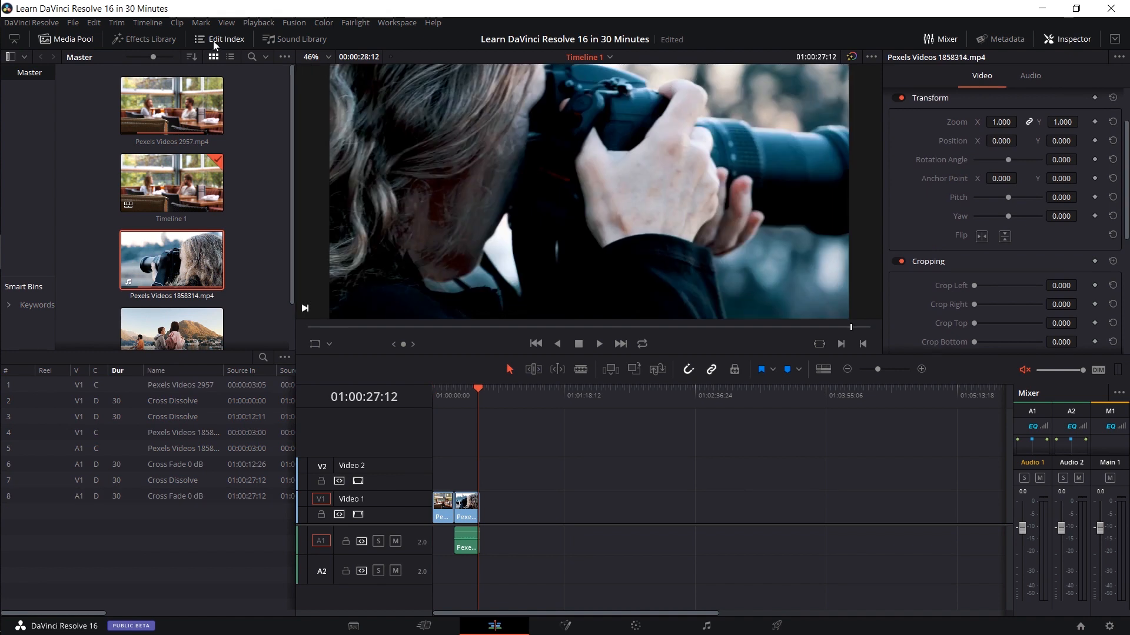
Hide the edit index and show the Effects Library below the media pool
{"action": "left_click", "coordinate": [213, 41]}
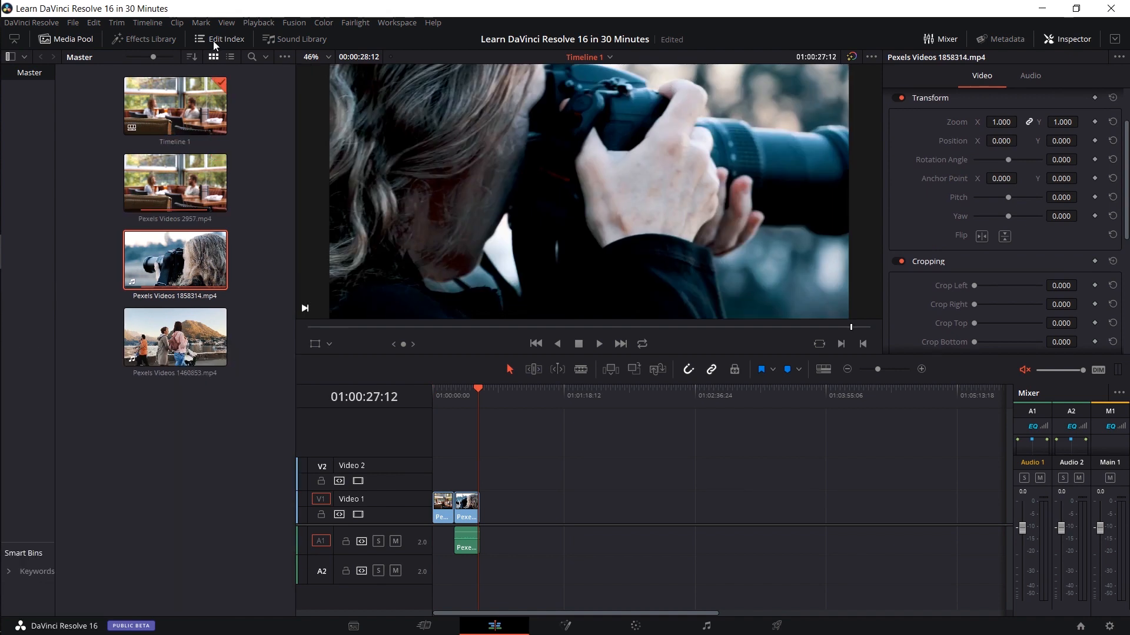
{"action": "left_click", "coordinate": [161, 43]}
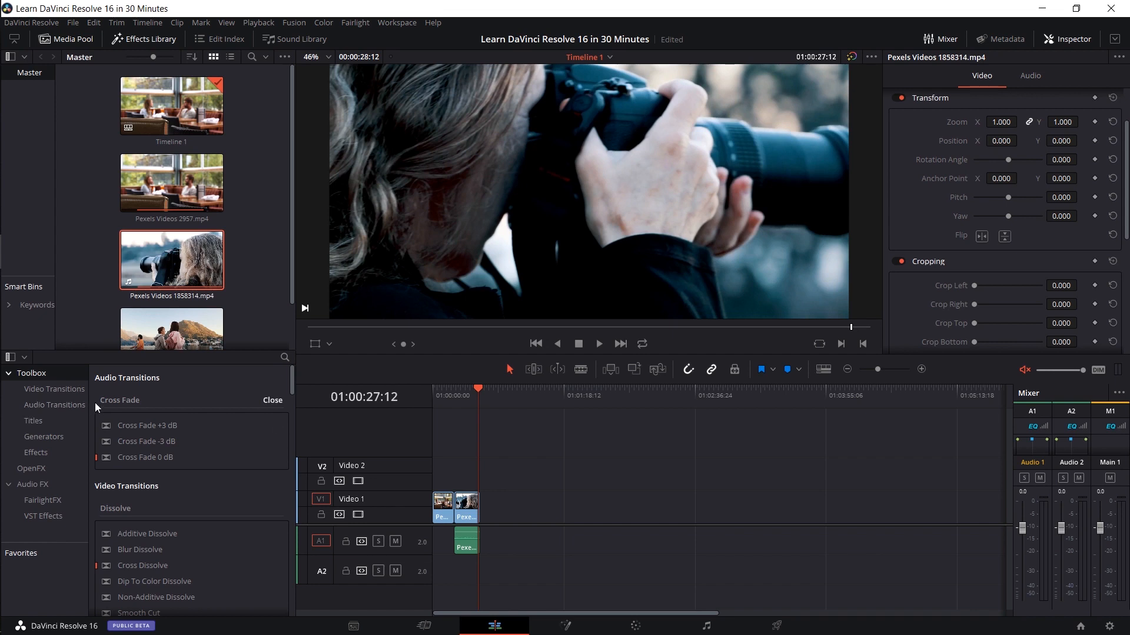
Look over the titles, transitions and effects offered on the Cut page, and return to the Edit page
{"action": "left_click", "coordinate": [439, 631]}
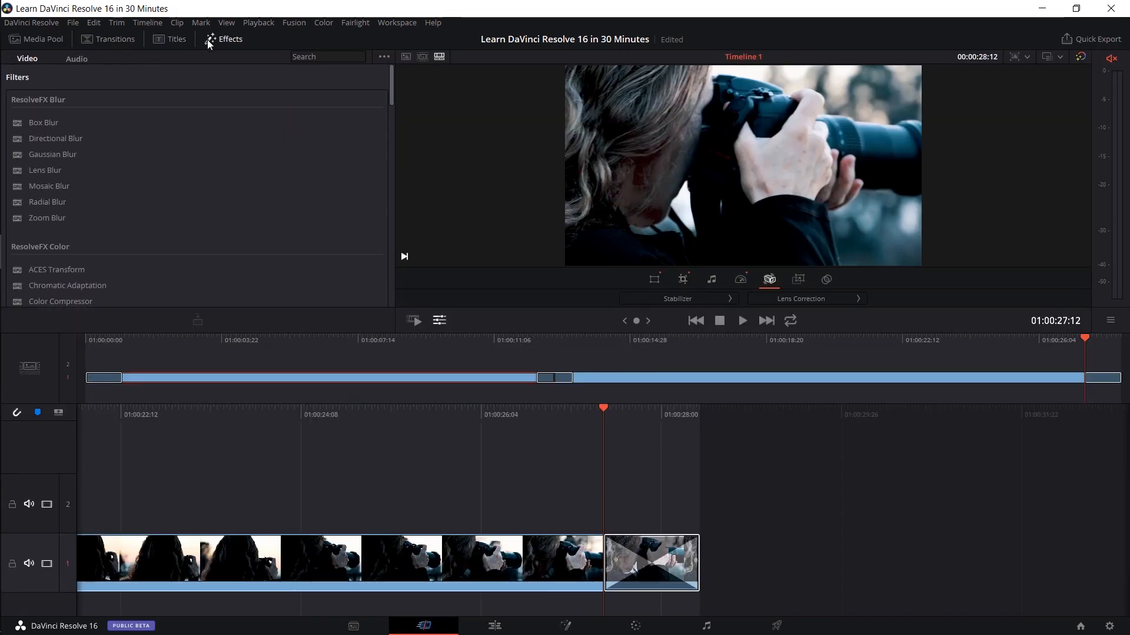
{"action": "left_click", "coordinate": [171, 40]}
{"action": "left_click", "coordinate": [128, 41]}
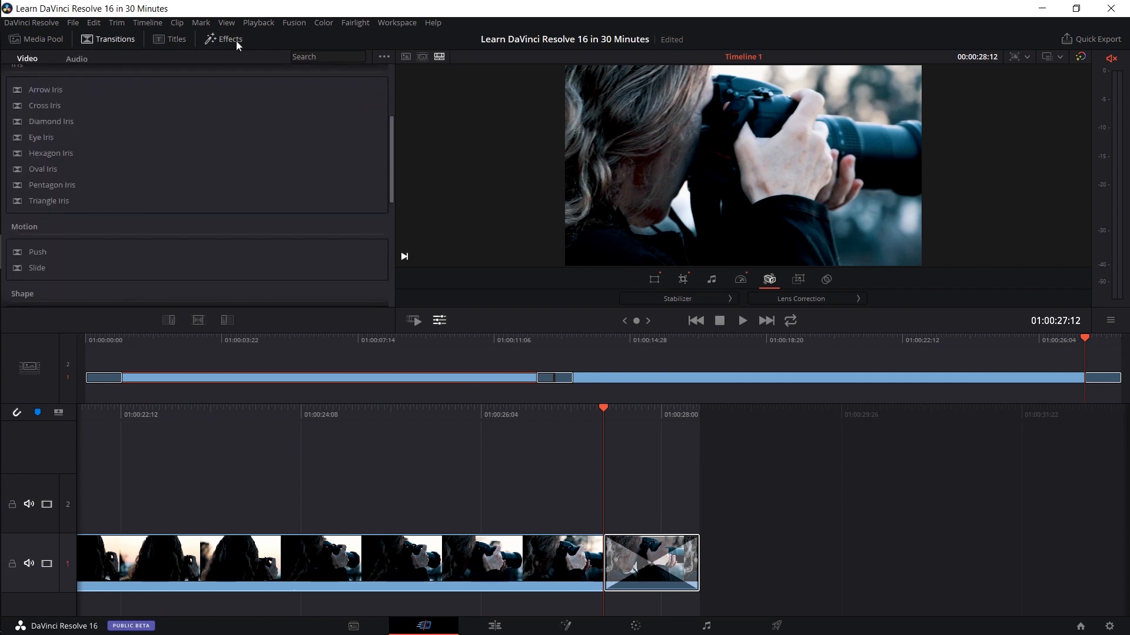
{"action": "left_click", "coordinate": [235, 41]}
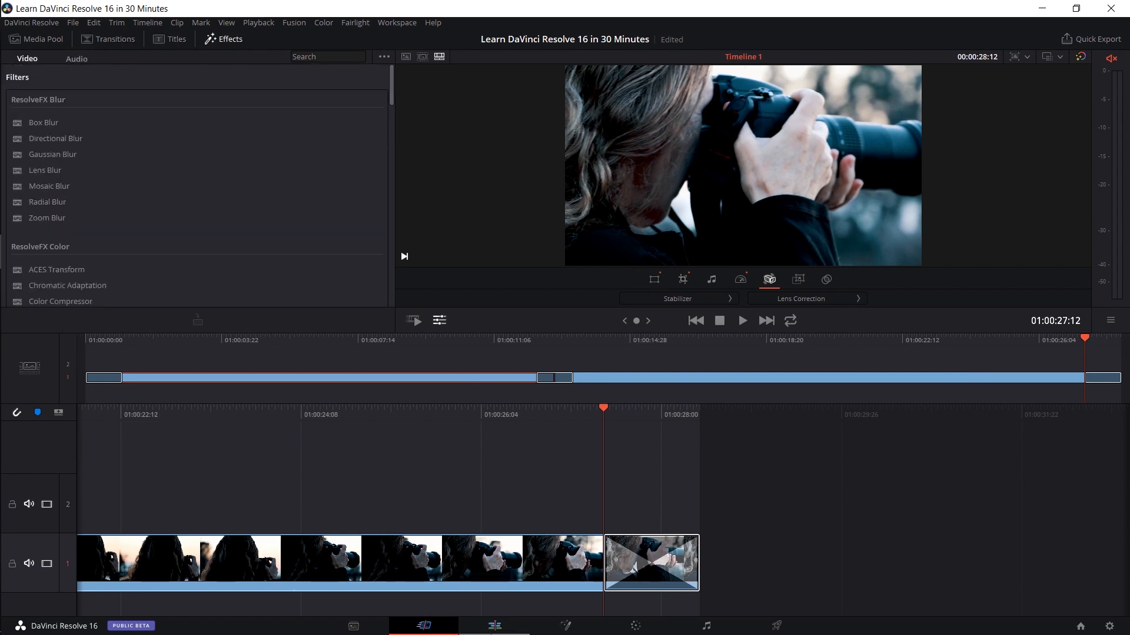
{"action": "left_click", "coordinate": [494, 625]}
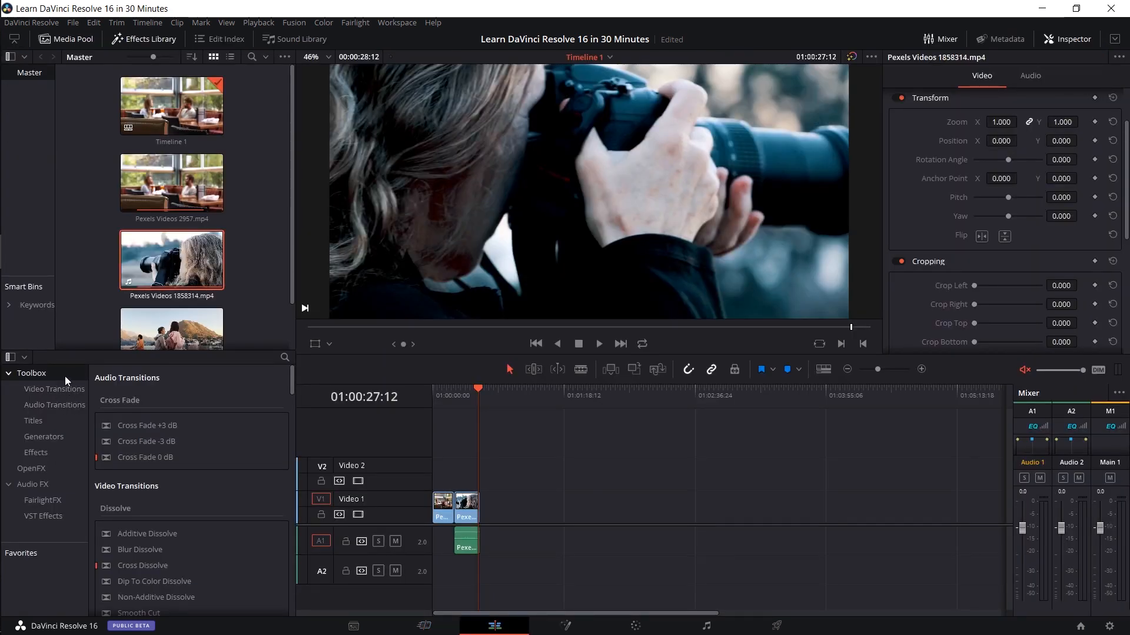
Browse the video transitions, audio transitions and titles in the Effects Library toolbox
{"action": "left_click", "coordinate": [61, 391]}
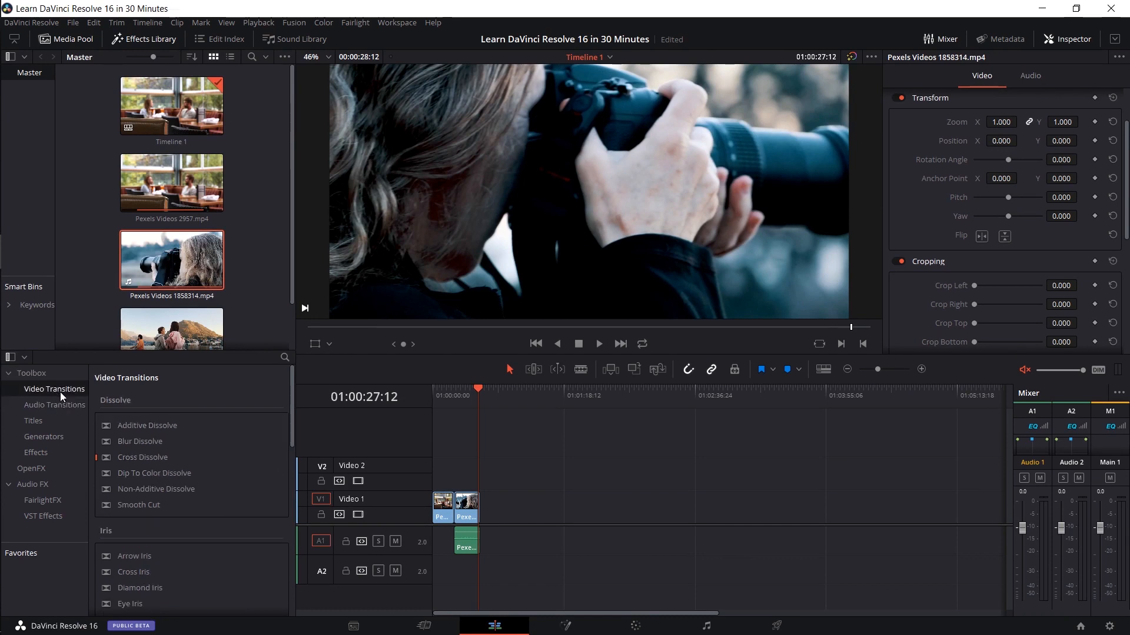
{"action": "left_click", "coordinate": [65, 406]}
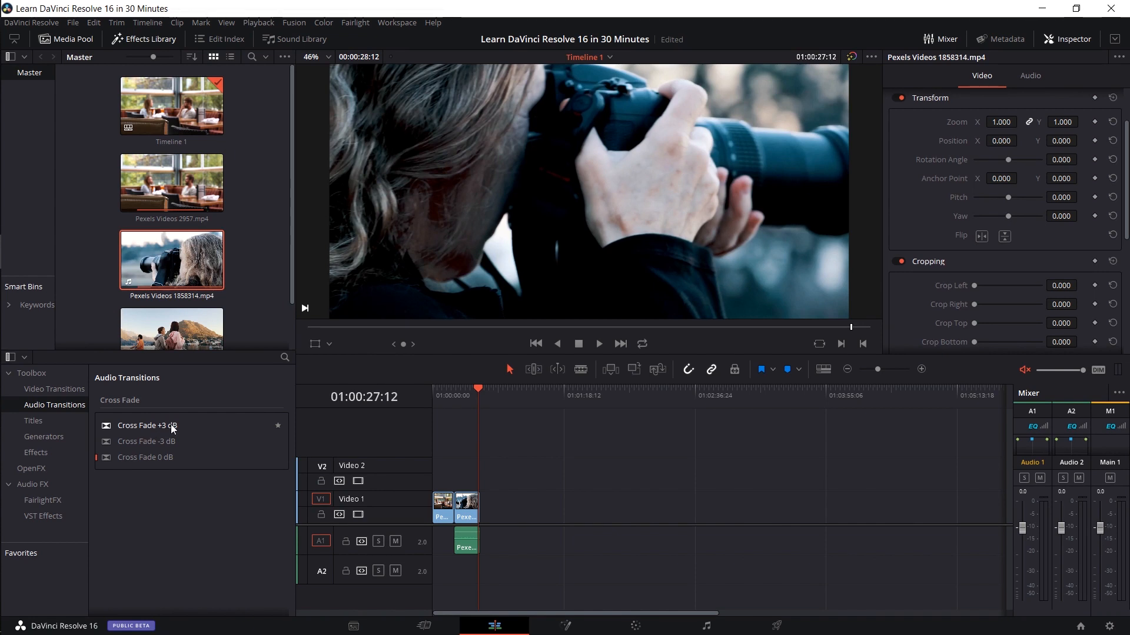
{"action": "mouse_move", "coordinate": [125, 428]}
{"action": "left_click", "coordinate": [66, 421]}
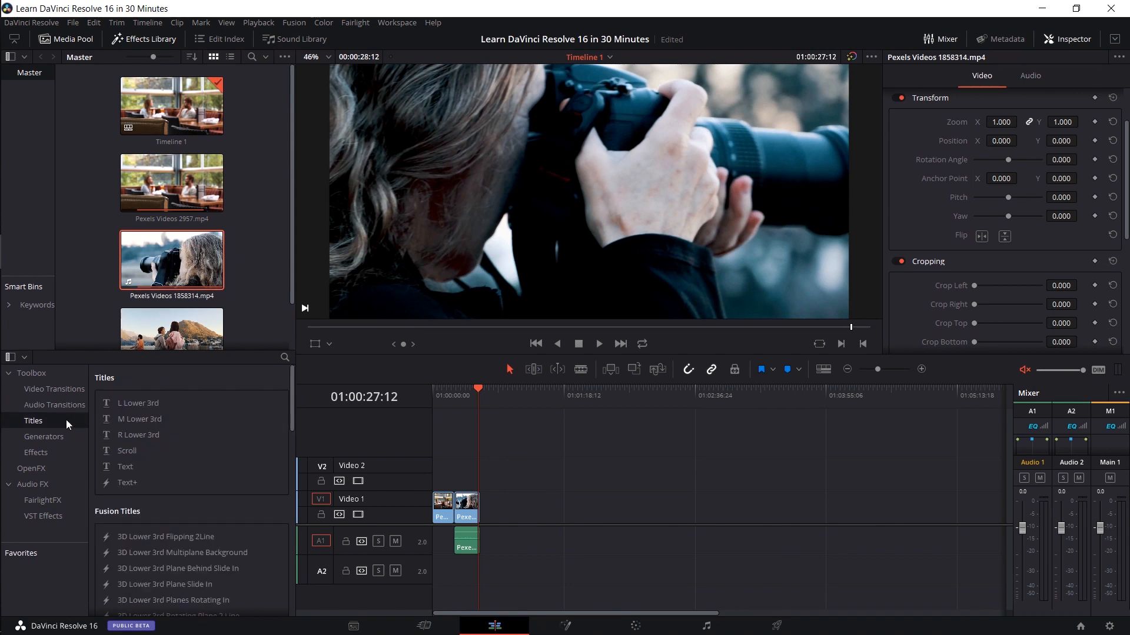
{"action": "scroll", "coordinate": [200, 470], "scroll_direction": "down", "scroll_amount": 8}
{"action": "scroll", "coordinate": [205, 472], "scroll_direction": "down", "scroll_amount": 8}
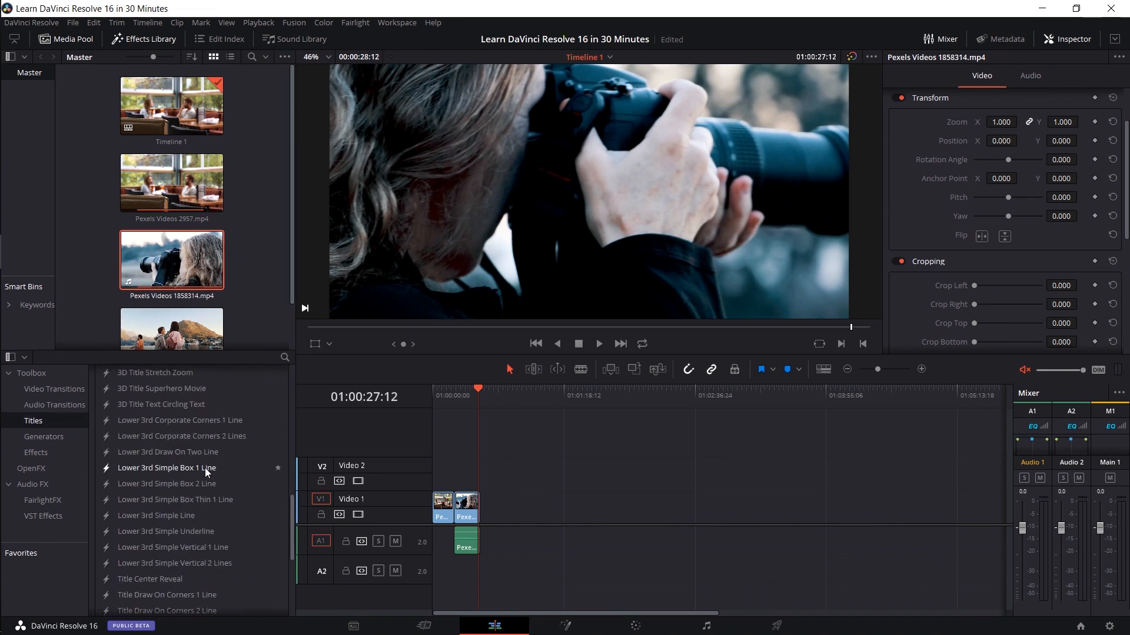
{"action": "scroll", "coordinate": [207, 470], "scroll_direction": "up", "scroll_amount": 12}
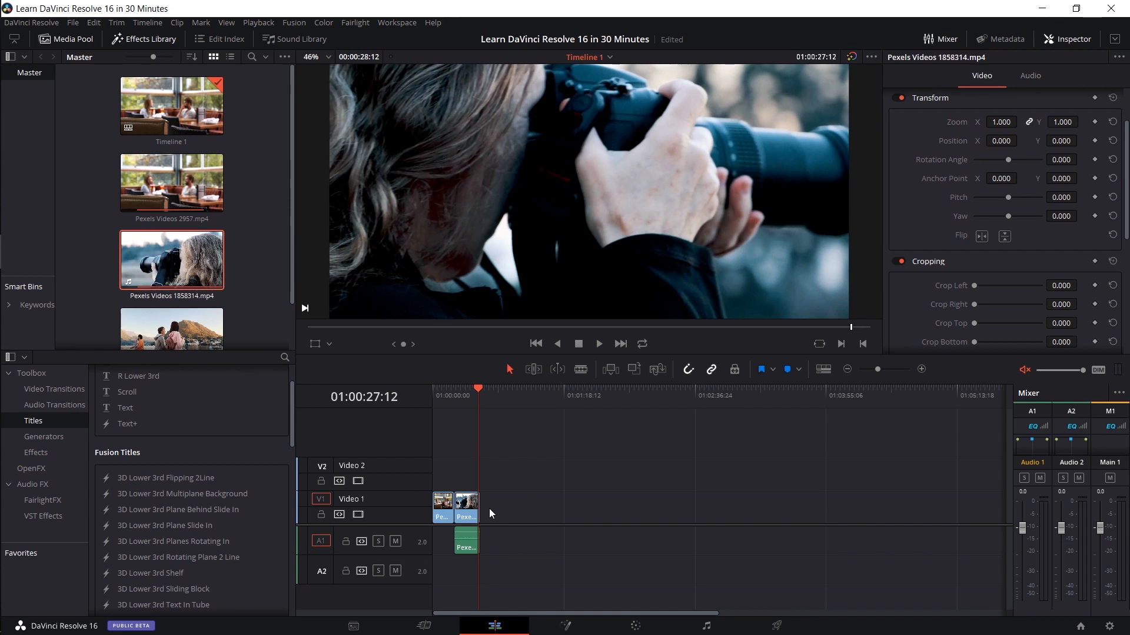
Examine the Adjustment Clip and Fusion Composition entries among the toolbox effects
{"action": "left_click", "coordinate": [53, 453]}
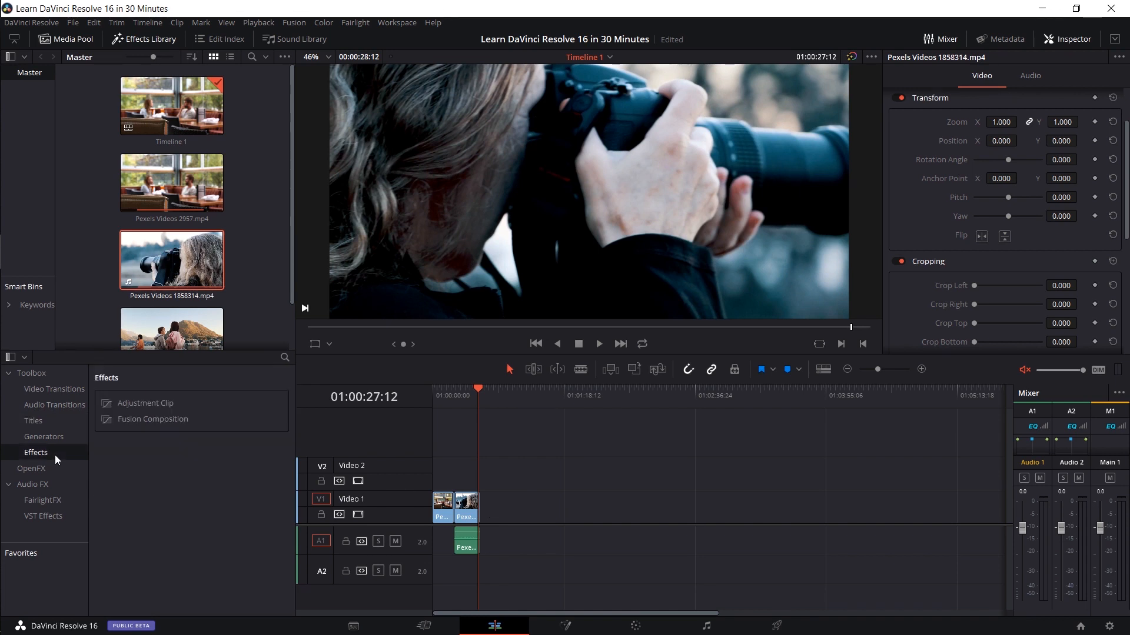
{"action": "left_click", "coordinate": [135, 425]}
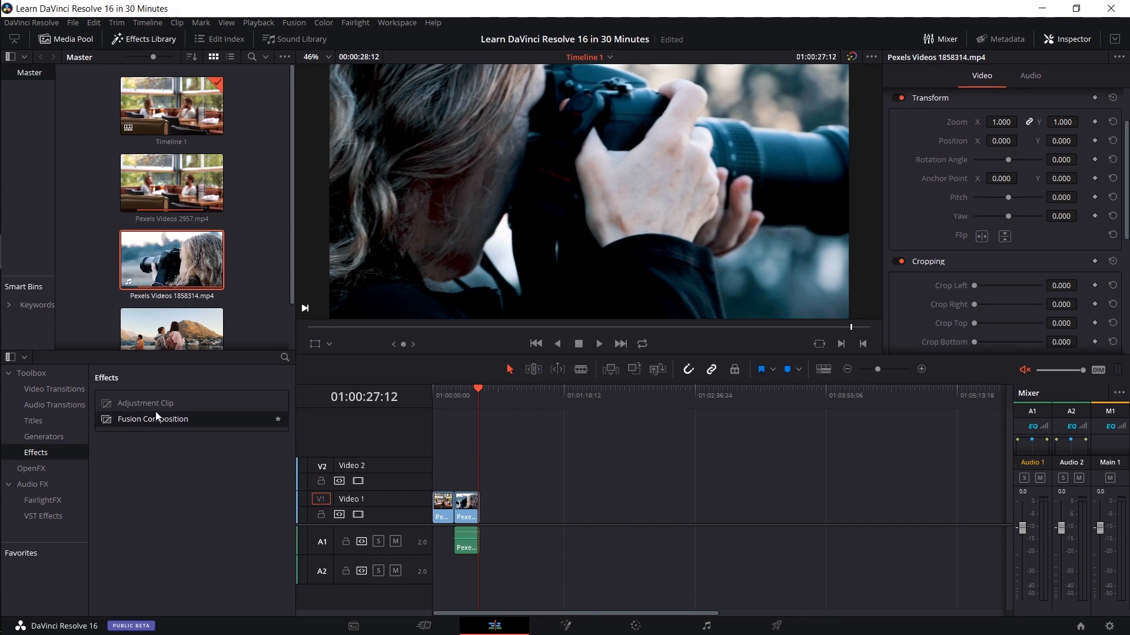
{"action": "left_click", "coordinate": [155, 405]}
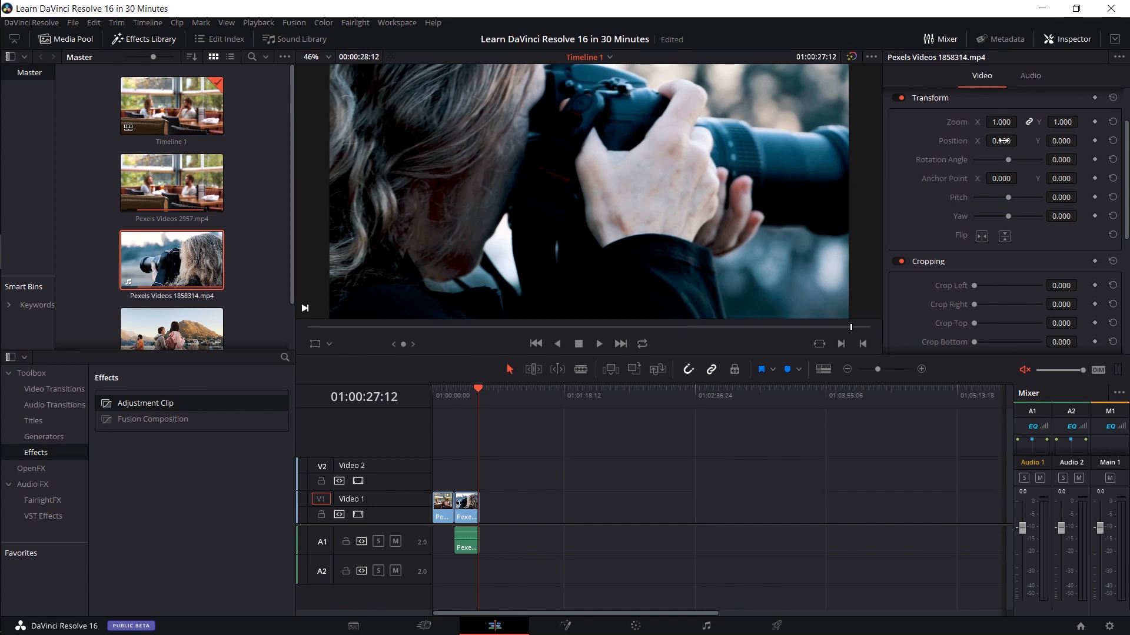
{"action": "left_click", "coordinate": [35, 421]}
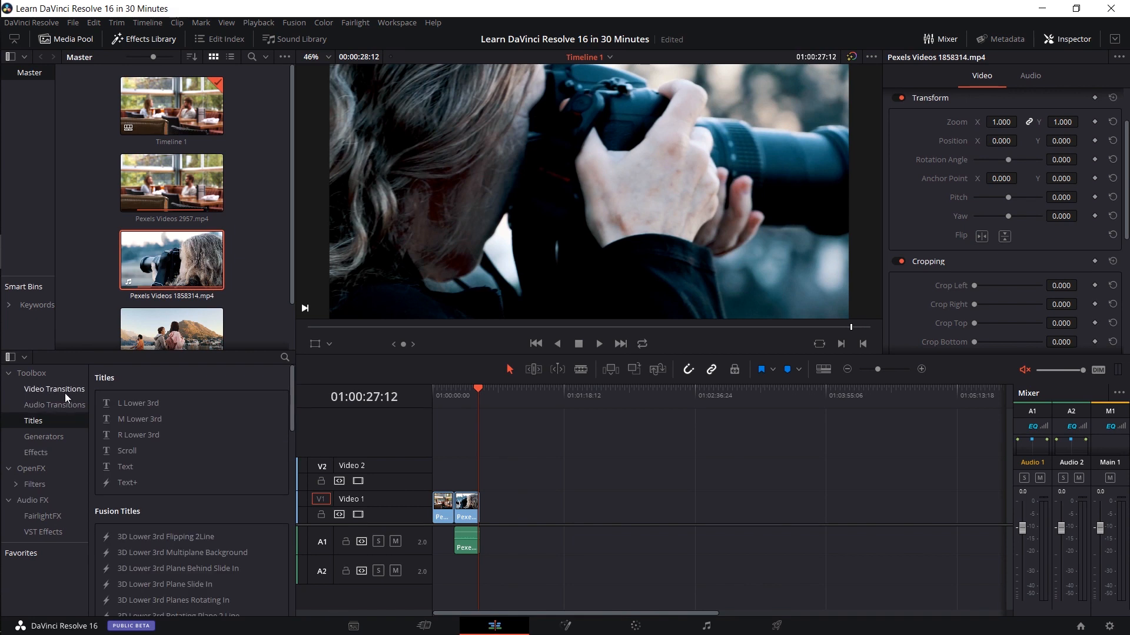
{"action": "left_click", "coordinate": [55, 455]}
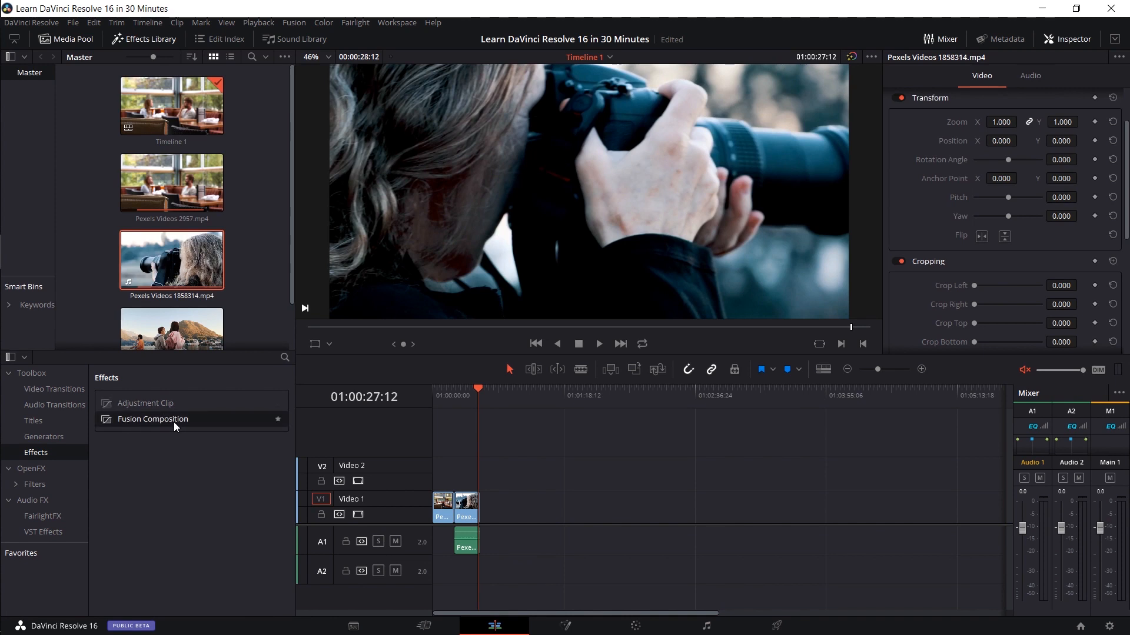
Apply the OpenFX Gaussian Blur filter to the Pexels Videos 1858314.mp4 clip on Video 1 and preview it at 01:00:27:05
{"action": "mouse_move", "coordinate": [1, 465]}
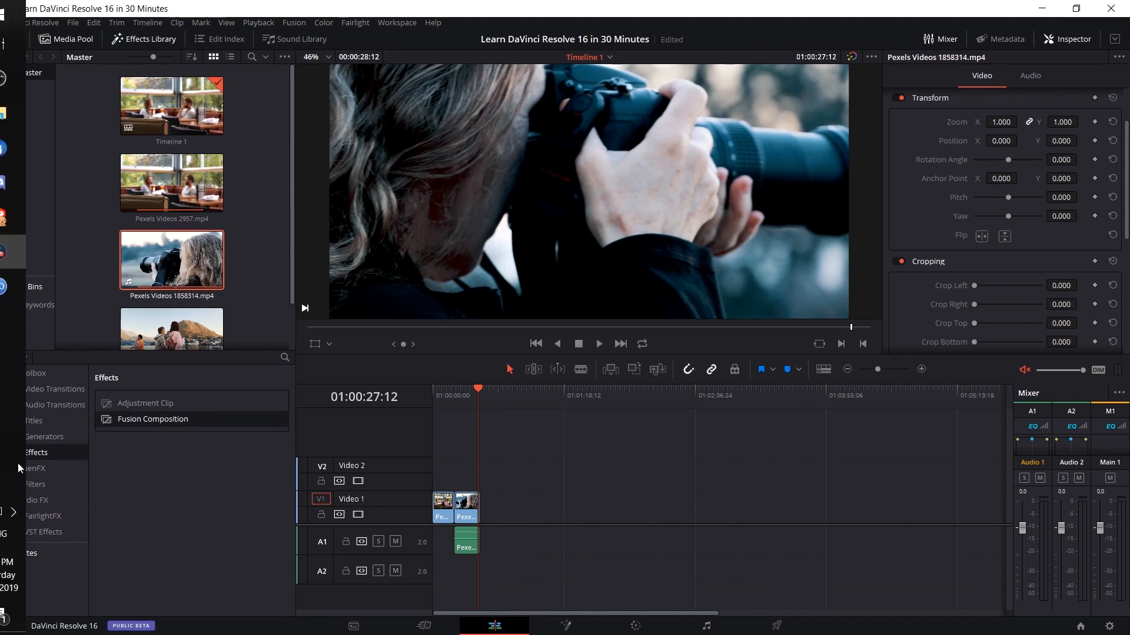
{"action": "left_click", "coordinate": [78, 468]}
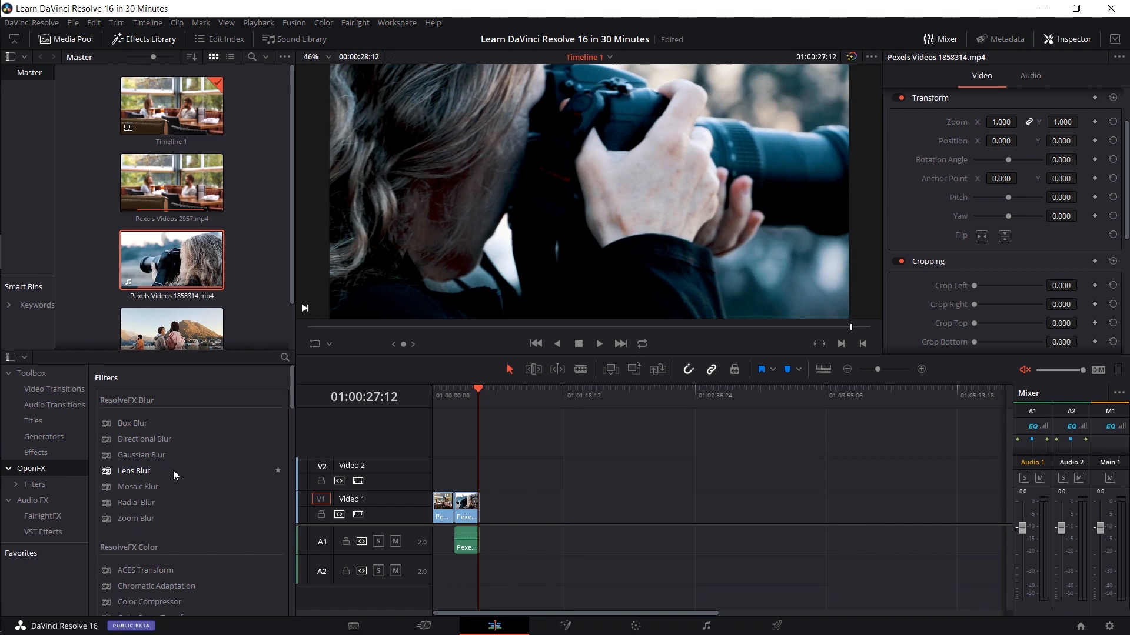
{"action": "scroll", "coordinate": [171, 471], "scroll_direction": "down", "scroll_amount": 2}
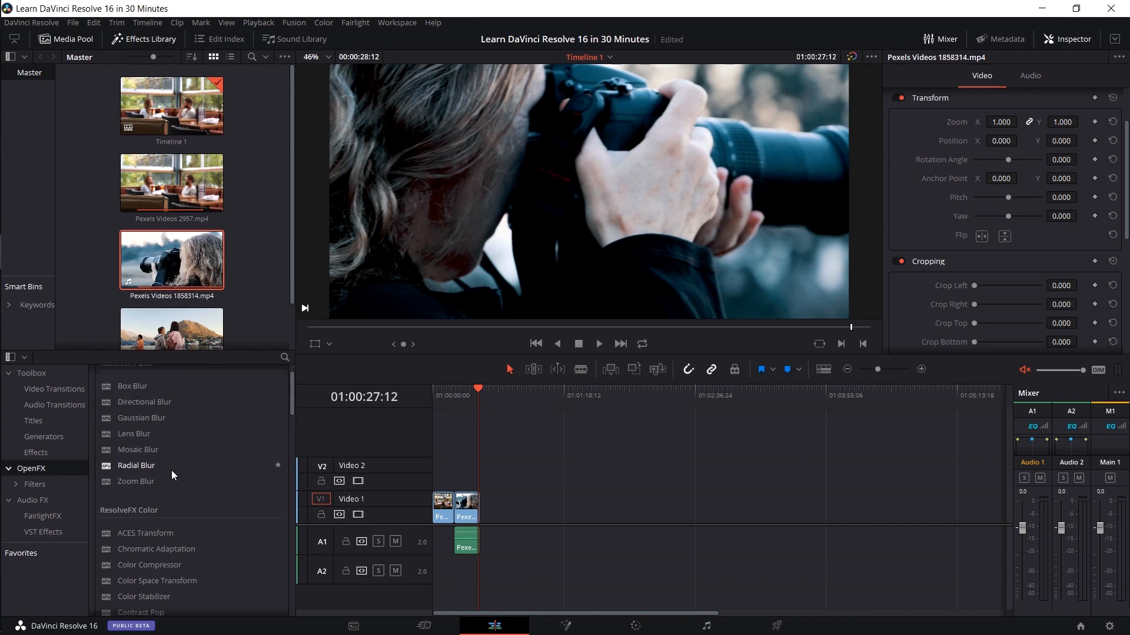
{"action": "scroll", "coordinate": [171, 470], "scroll_direction": "up", "scroll_amount": 2}
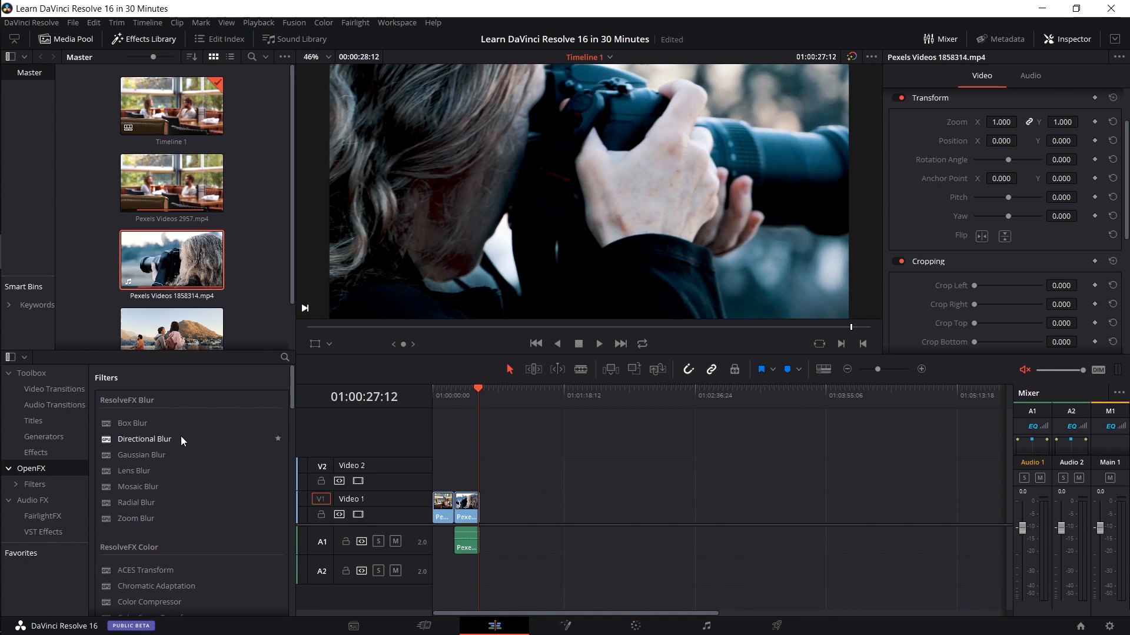
{"action": "left_click_drag", "start_coordinate": [164, 459], "coordinate": [465, 508]}
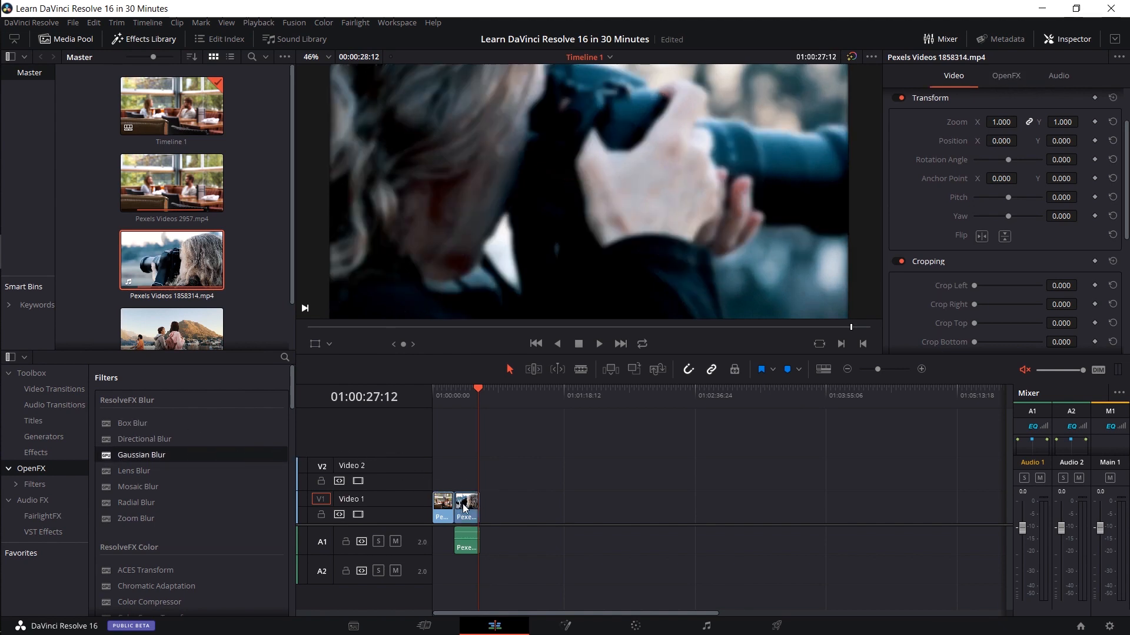
{"action": "left_click", "coordinate": [471, 393]}
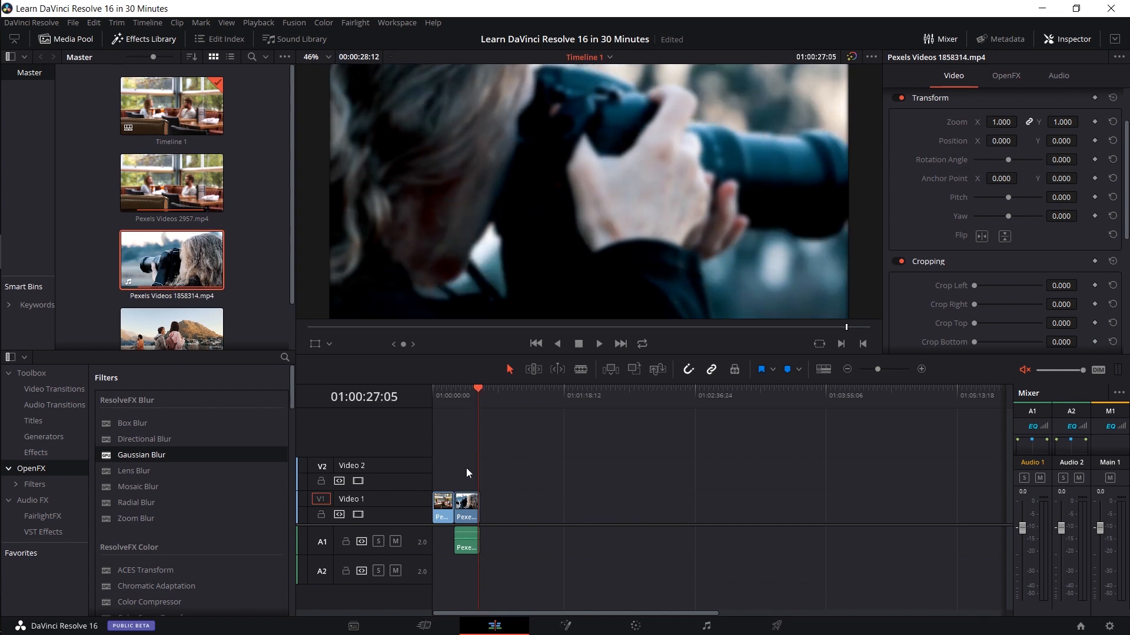
Select the blurred clip on Video 1, inspect its OpenFX settings and delete the Gaussian Blur
{"action": "left_click", "coordinate": [464, 501]}
{"action": "left_click", "coordinate": [994, 75]}
{"action": "left_click", "coordinate": [954, 76]}
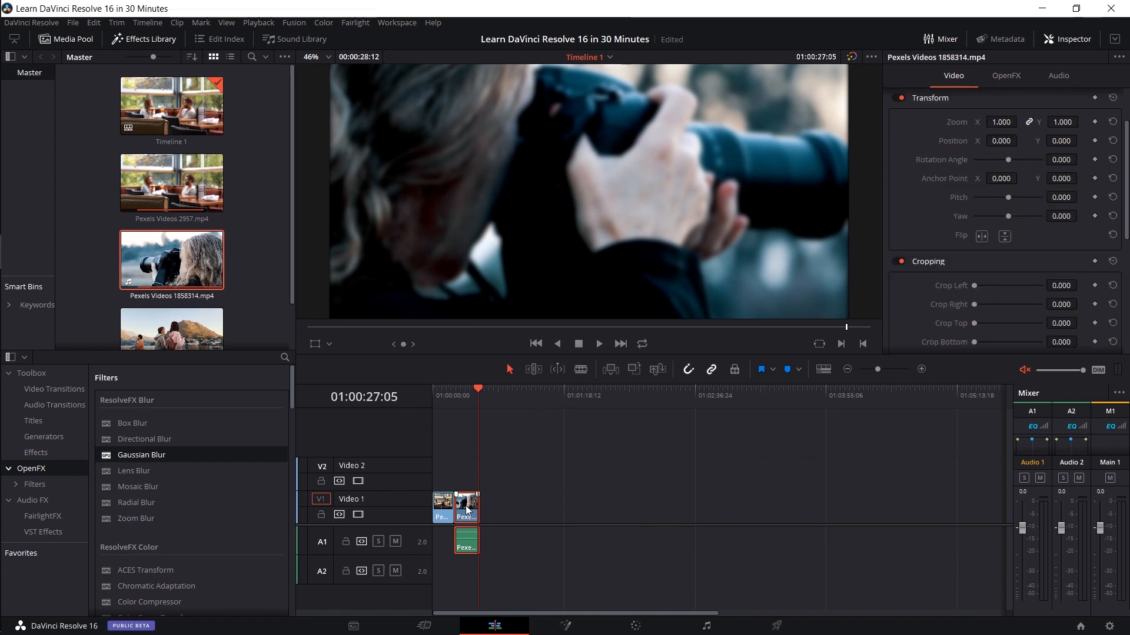
{"action": "left_click", "coordinate": [1060, 41]}
{"action": "left_click", "coordinate": [1056, 42]}
{"action": "left_click", "coordinate": [1007, 77]}
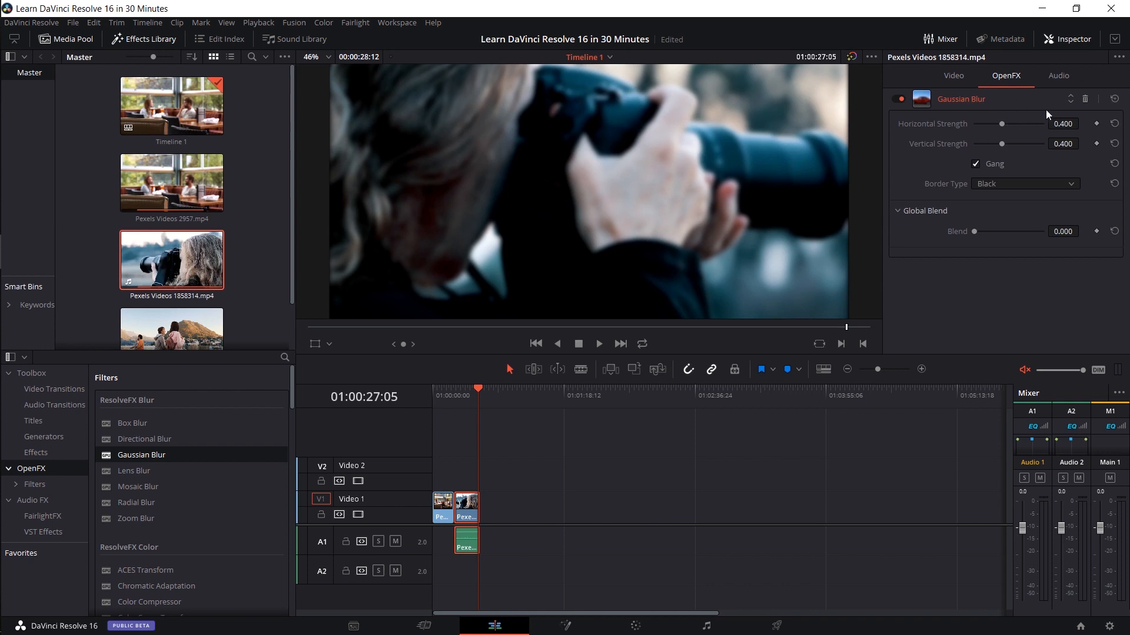
{"action": "left_click", "coordinate": [1084, 98]}
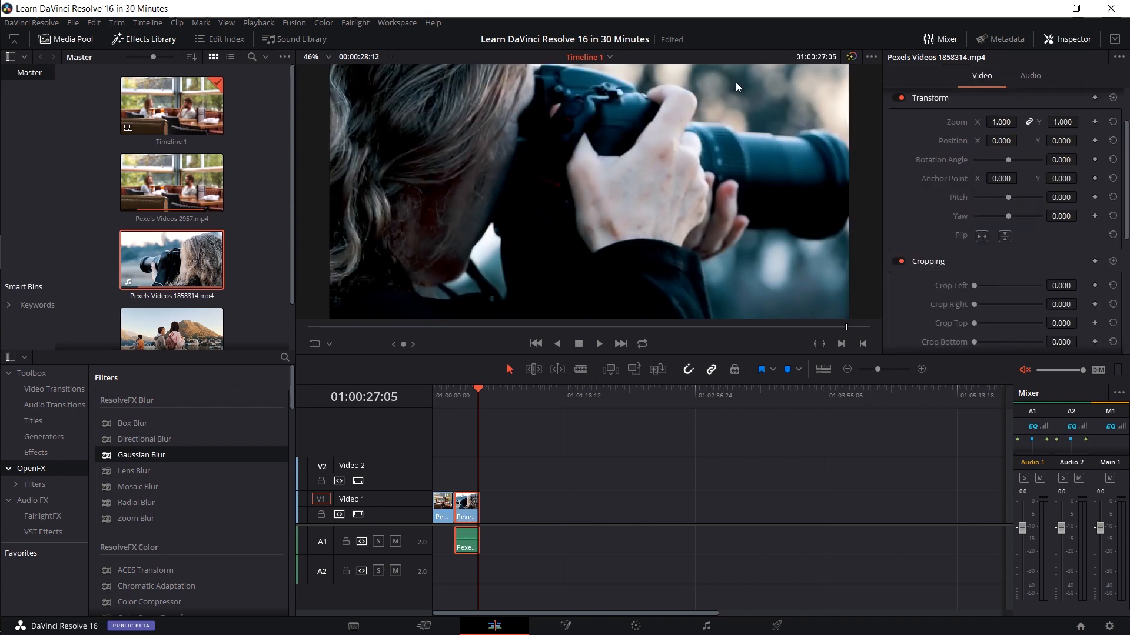
Browse the FairlightFX audio effects in the Effects Library
{"action": "left_click", "coordinate": [71, 499]}
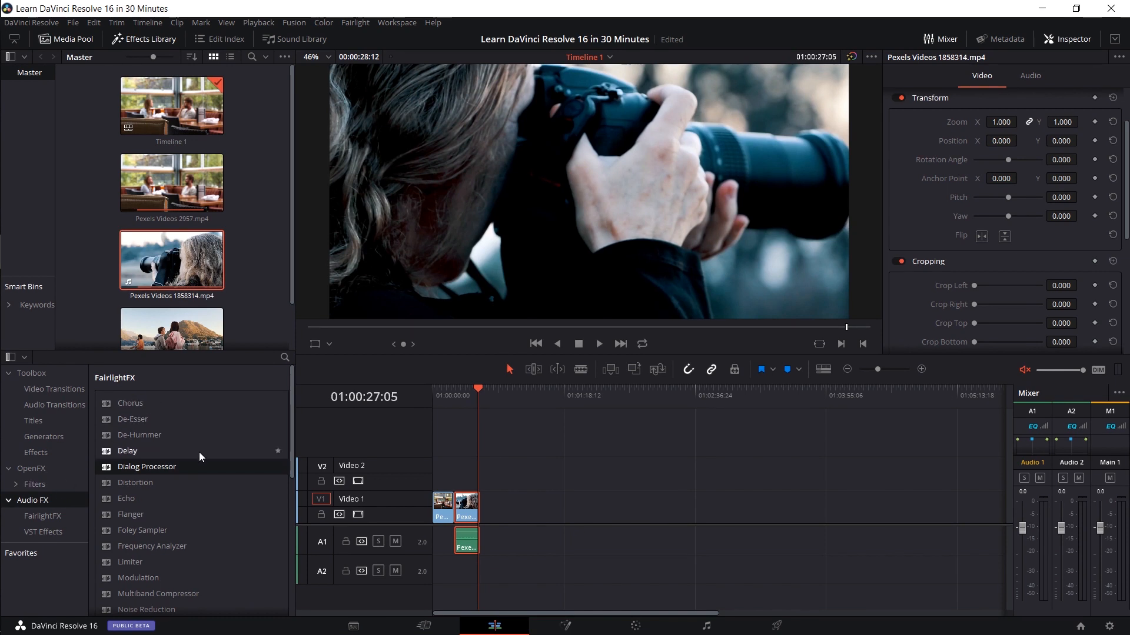
{"action": "scroll", "coordinate": [200, 456], "scroll_direction": "down", "scroll_amount": 3}
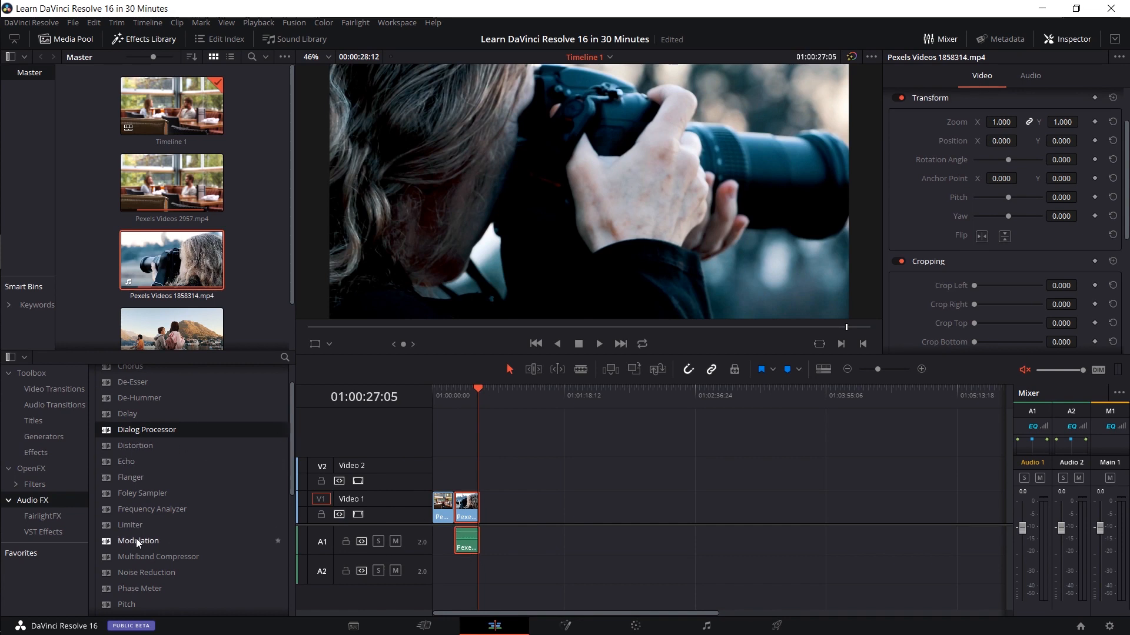
{"action": "scroll", "coordinate": [136, 540], "scroll_direction": "down", "scroll_amount": 3}
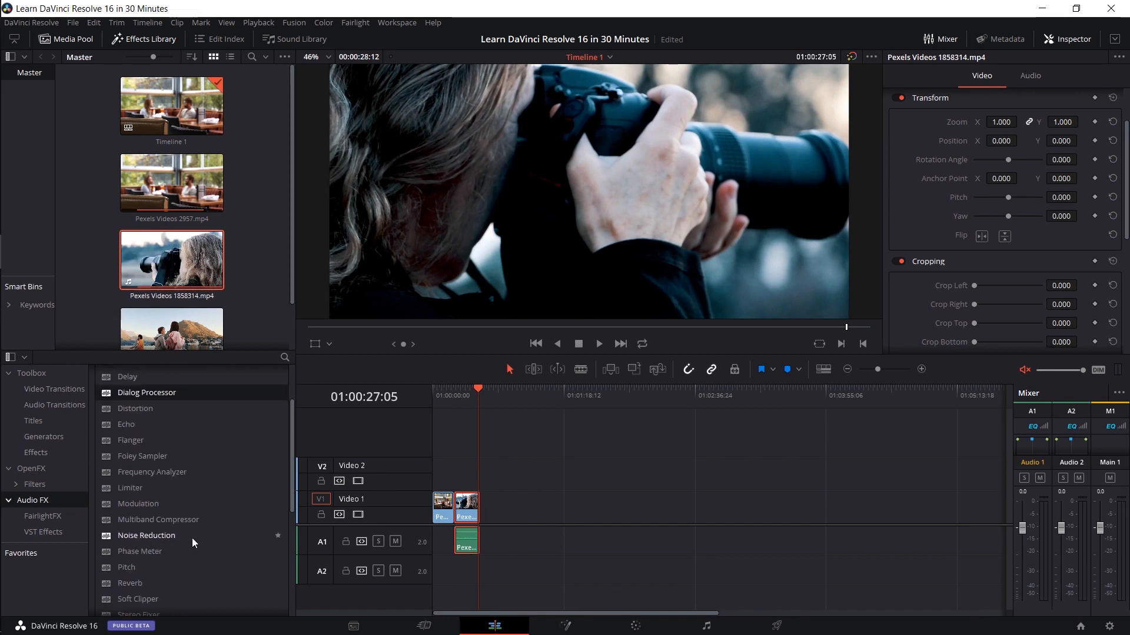
Examine the remaining FairlightFX and the VST Effects in the Effects Library, and collapse the Audio FX category
{"action": "scroll", "coordinate": [191, 538], "scroll_direction": "down", "scroll_amount": 18}
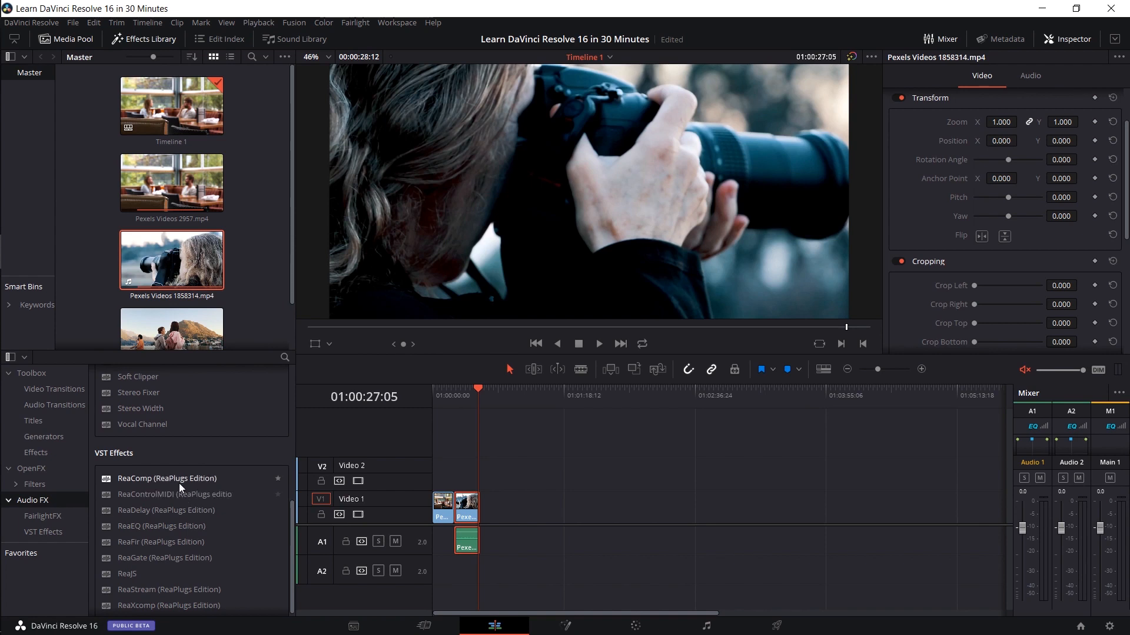
{"action": "scroll", "coordinate": [178, 478], "scroll_direction": "down", "scroll_amount": 1}
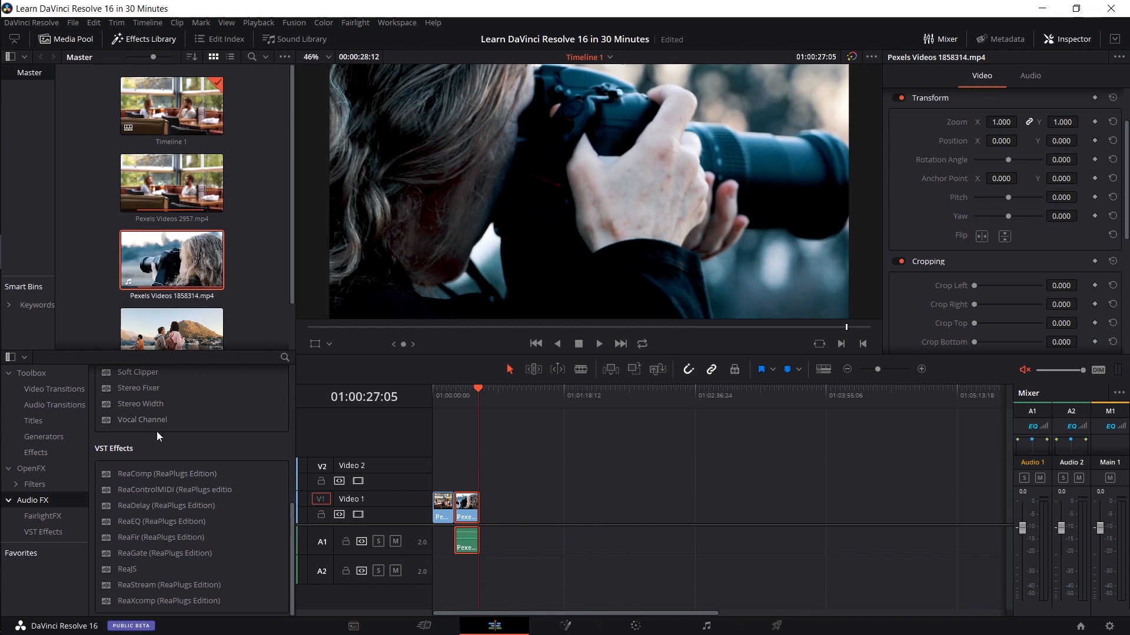
{"action": "scroll", "coordinate": [156, 432], "scroll_direction": "up", "scroll_amount": 6}
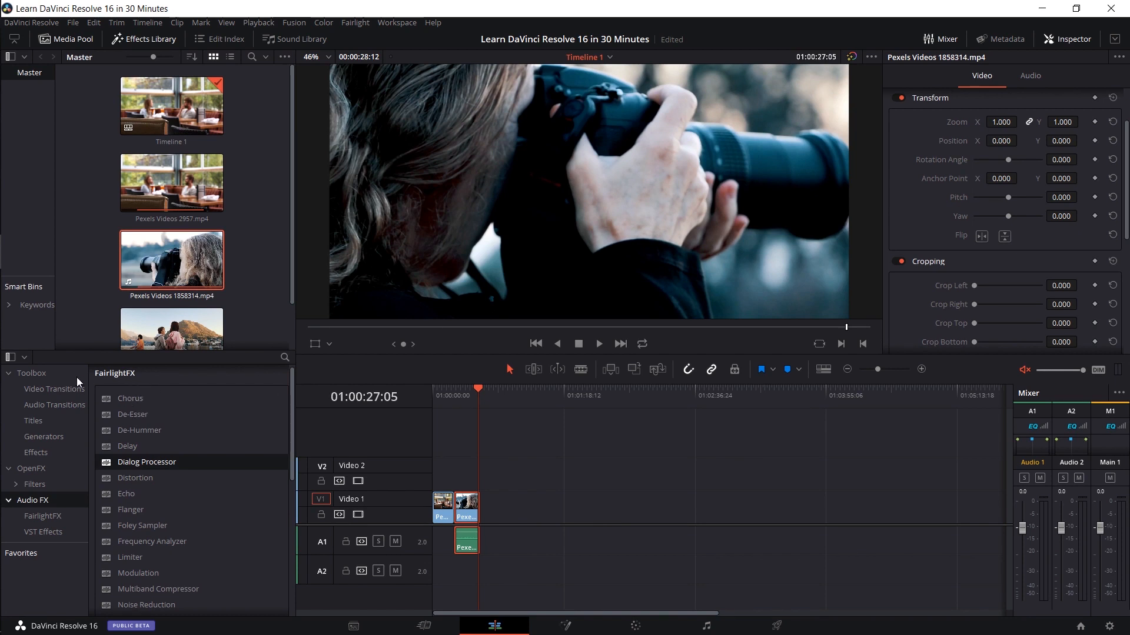
{"action": "scroll", "coordinate": [146, 403], "scroll_direction": "down", "scroll_amount": 5}
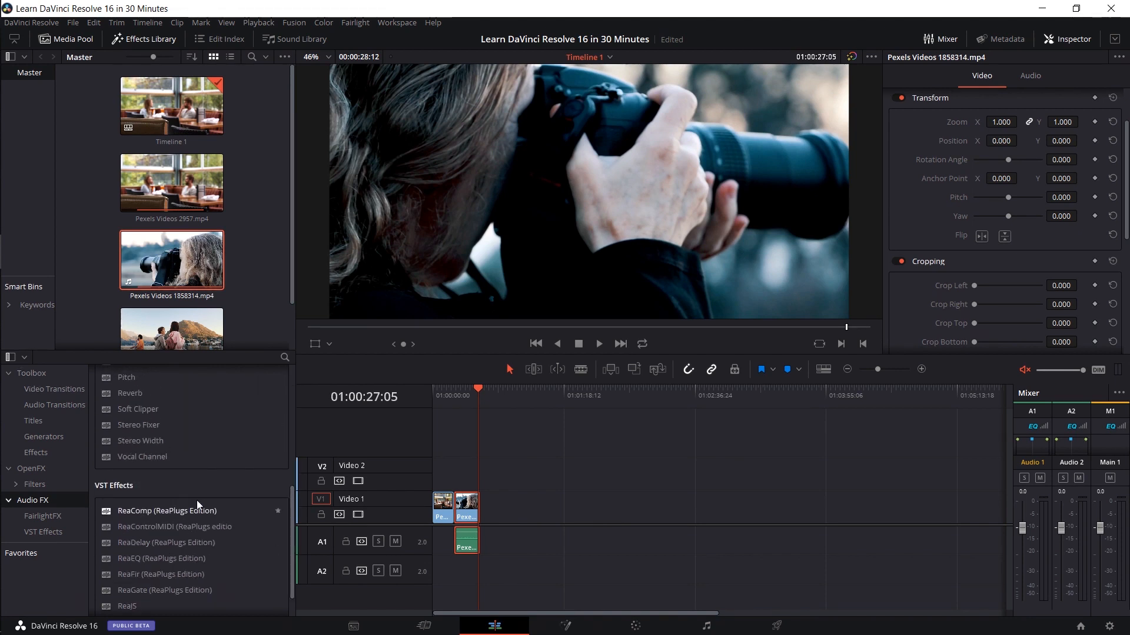
{"action": "left_click", "coordinate": [7, 502]}
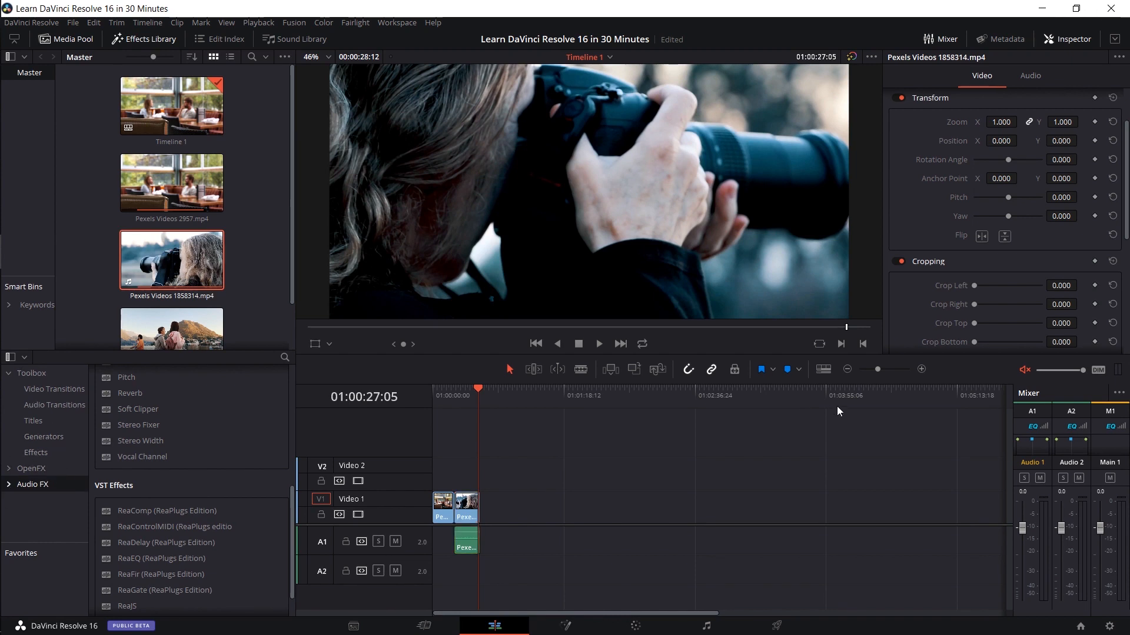
Enlarge the clips on the timeline and inspect the transitions at the cut between the two Video 1 clips
{"action": "left_click_drag", "start_coordinate": [482, 393], "coordinate": [455, 393]}
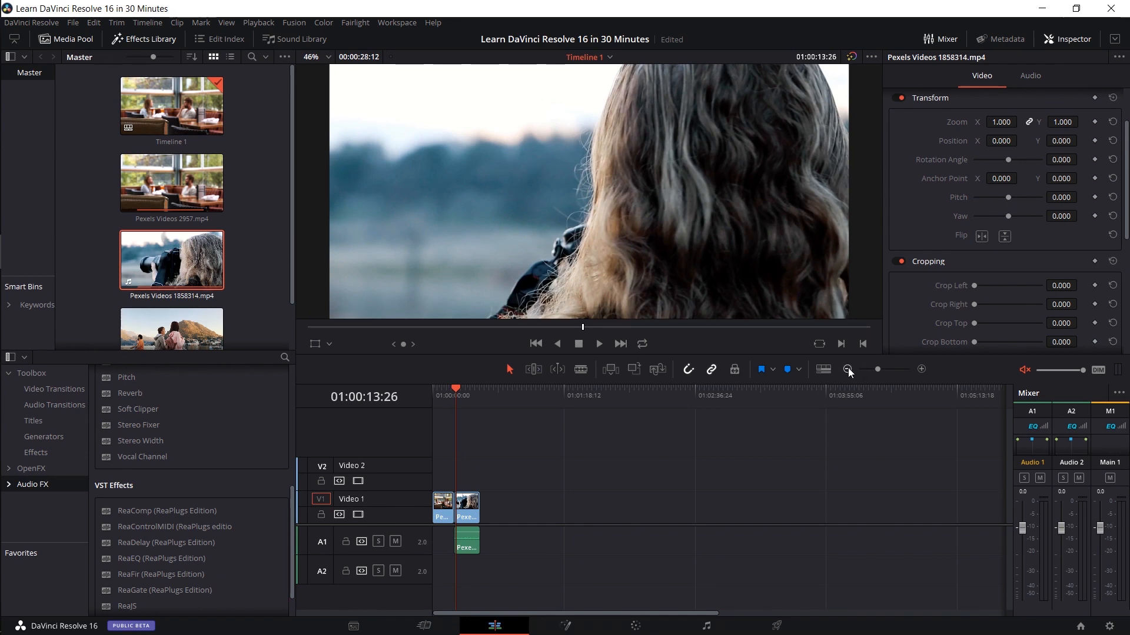
{"action": "left_click_drag", "start_coordinate": [876, 370], "coordinate": [890, 377]}
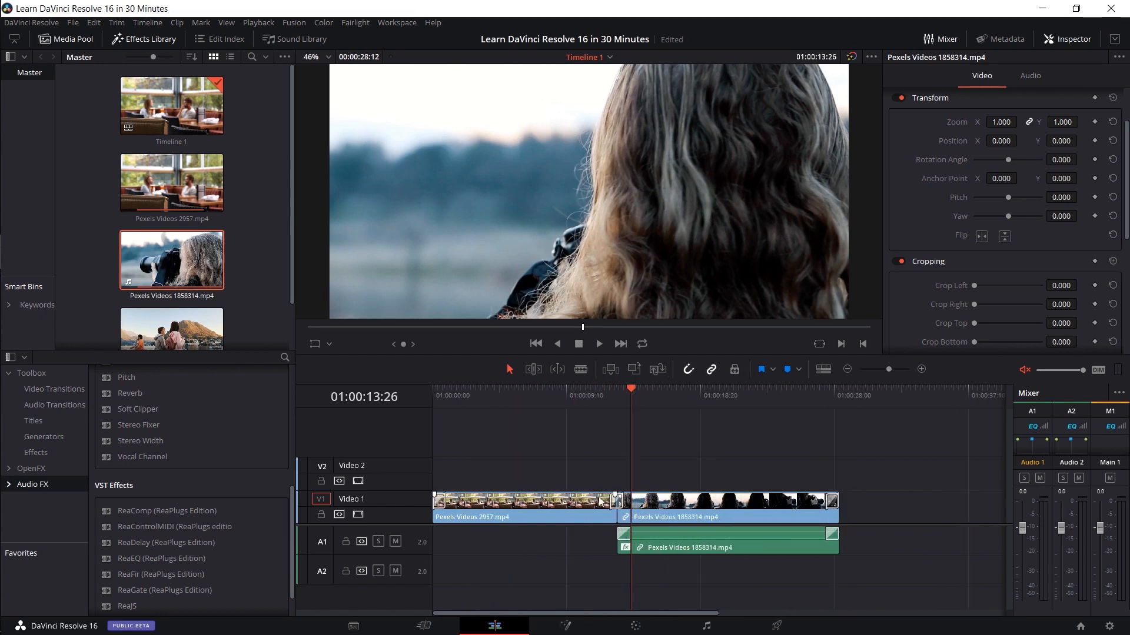
{"action": "left_click", "coordinate": [687, 388]}
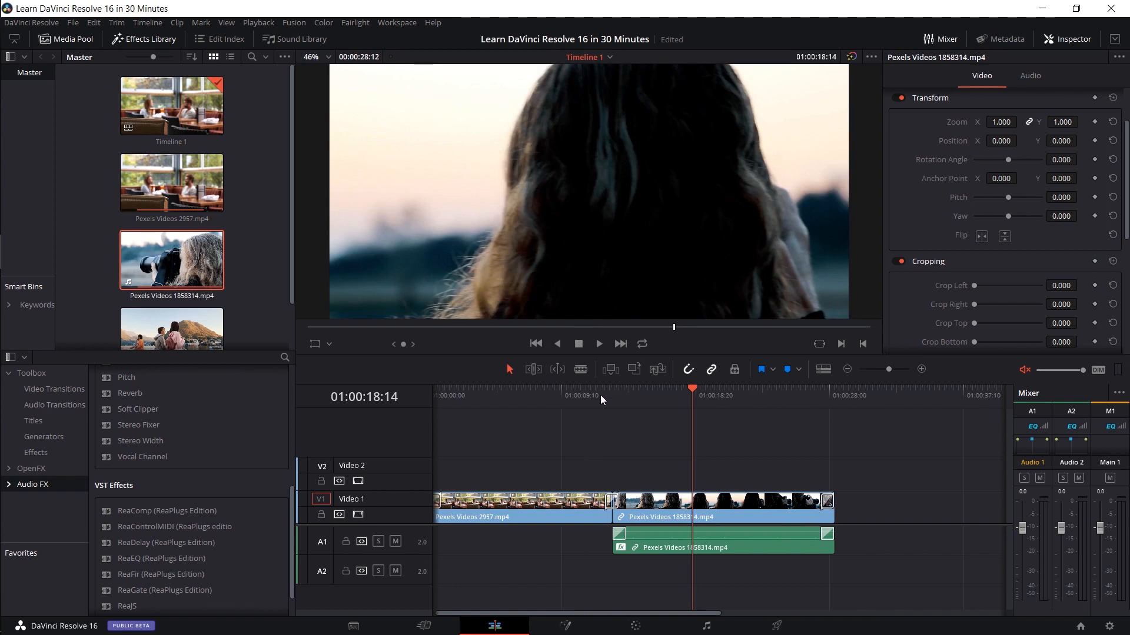
{"action": "left_click", "coordinate": [612, 500]}
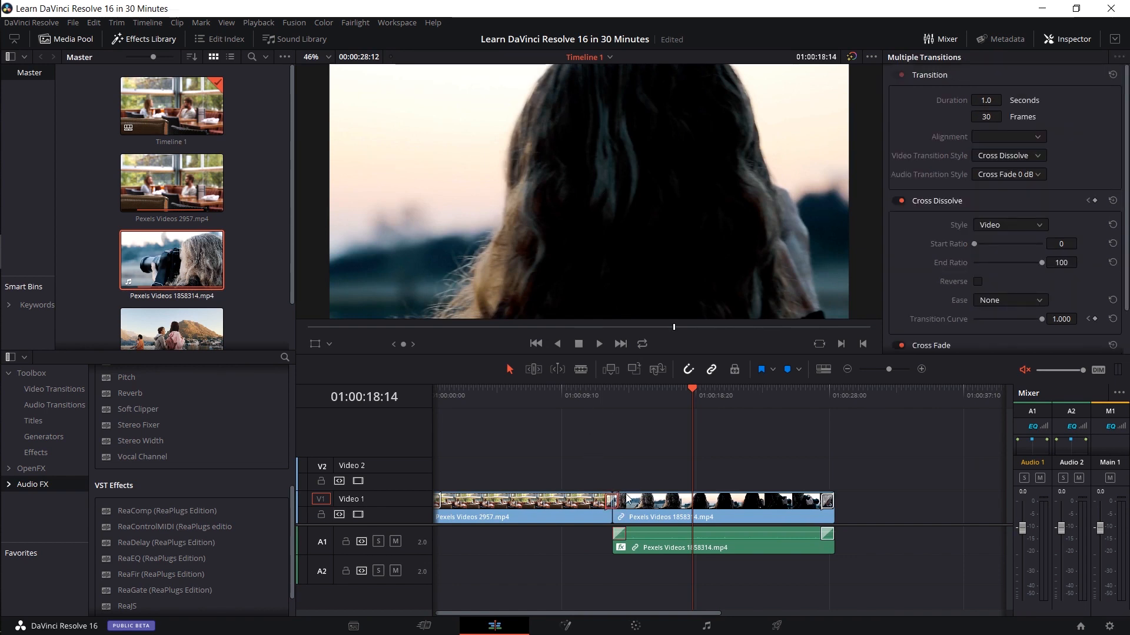
{"action": "left_click", "coordinate": [630, 474]}
{"action": "left_click_drag", "start_coordinate": [662, 614], "coordinate": [625, 612]}
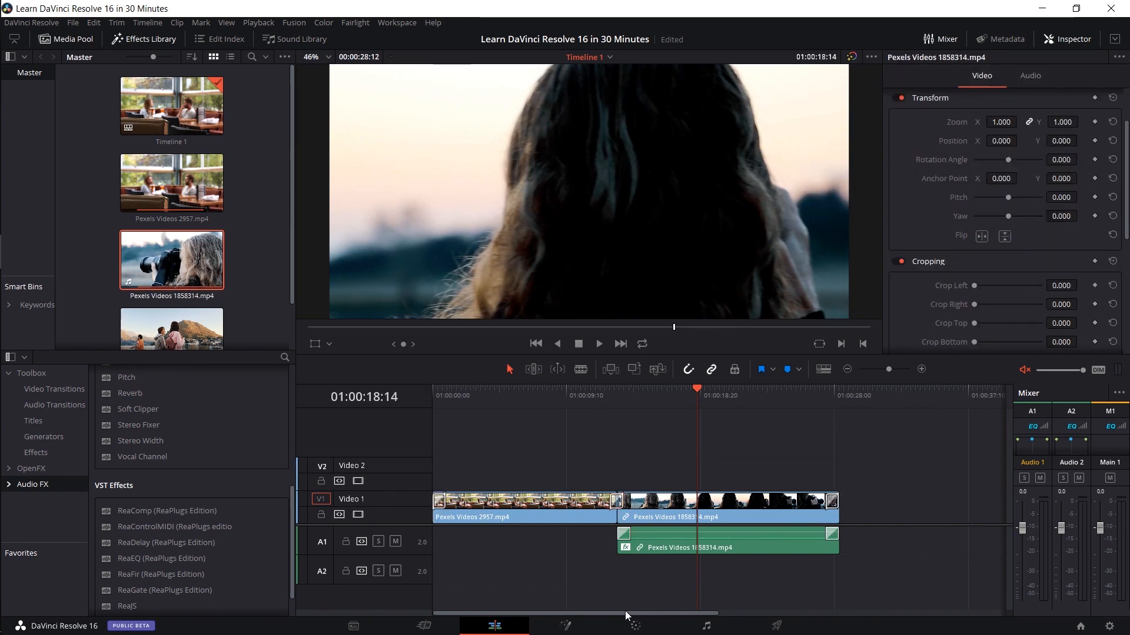
Inspect the settings of the Cross Dissolve at the start of Pexels Videos 2957.mp4, as well as those of the clip itself
{"action": "left_click", "coordinate": [435, 505]}
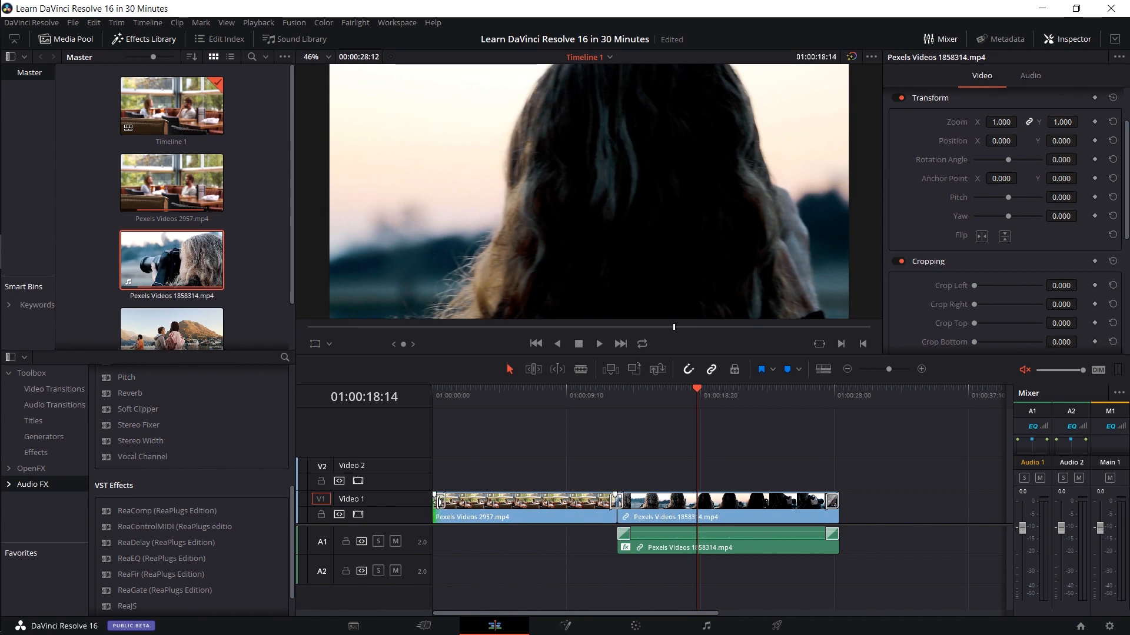
{"action": "left_click", "coordinate": [449, 505]}
{"action": "left_click", "coordinate": [443, 502]}
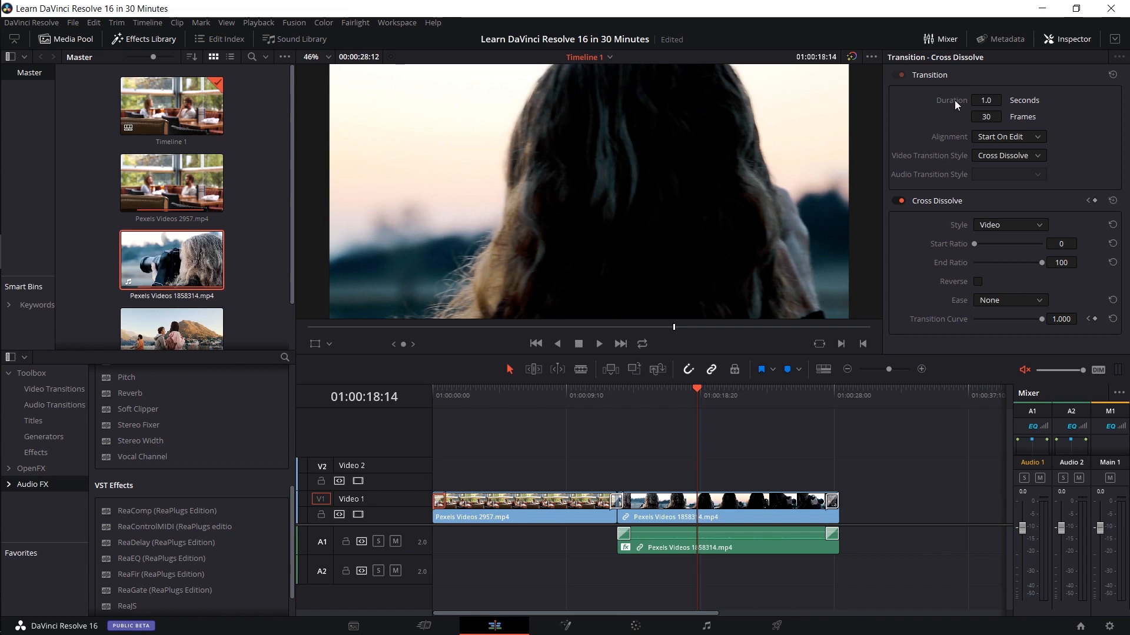
{"action": "left_click", "coordinate": [568, 506]}
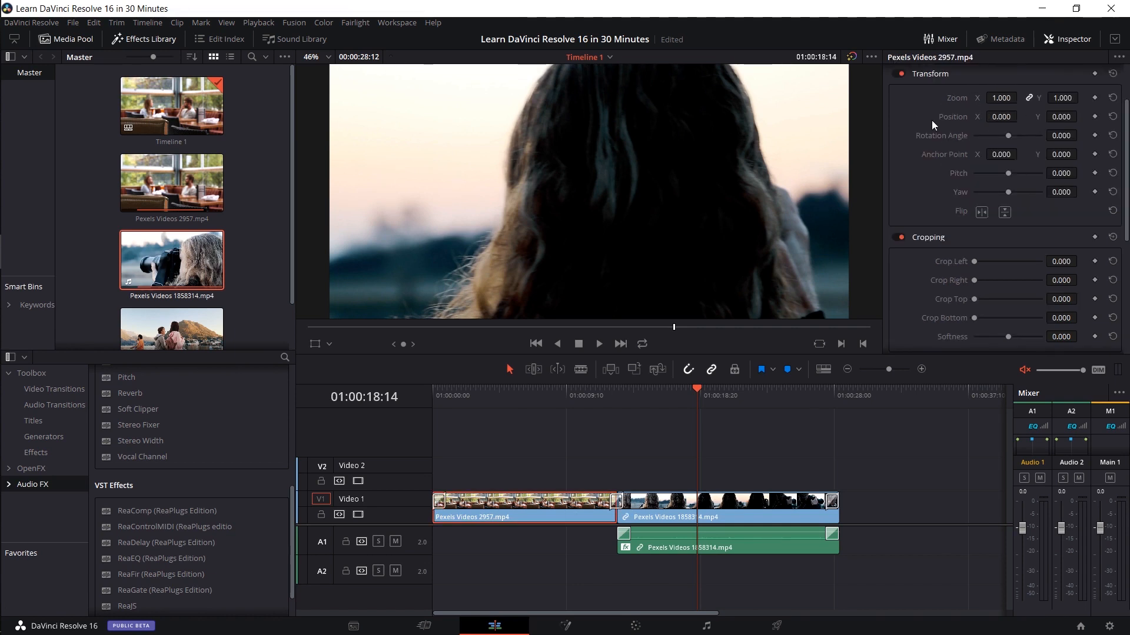
{"action": "scroll", "coordinate": [930, 120], "scroll_direction": "down", "scroll_amount": 2}
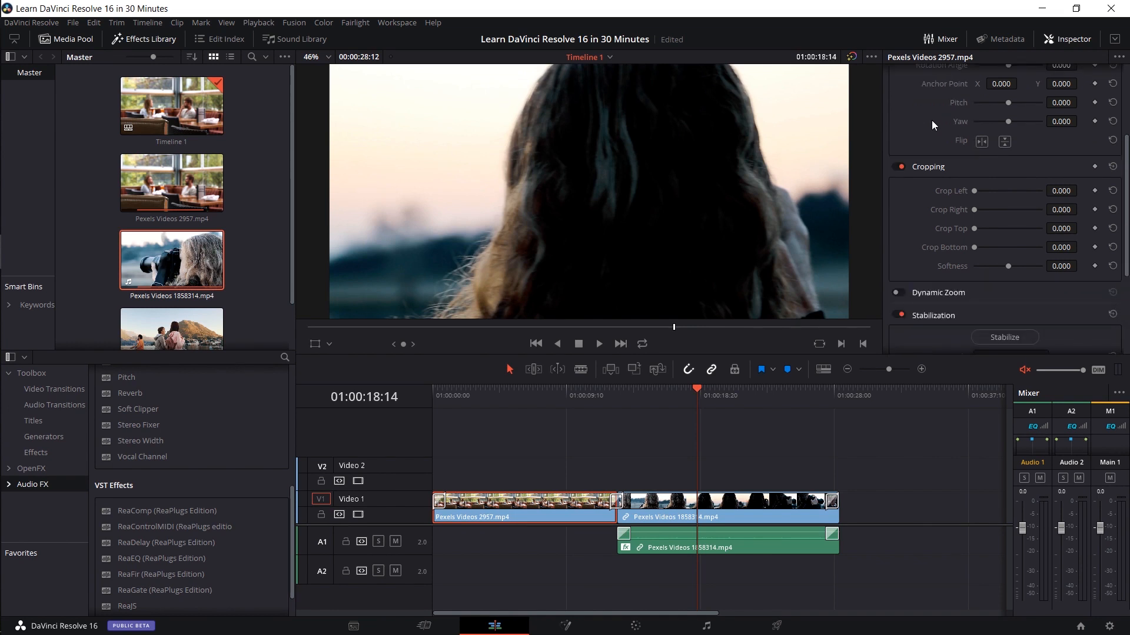
{"action": "scroll", "coordinate": [931, 120], "scroll_direction": "up", "scroll_amount": 4}
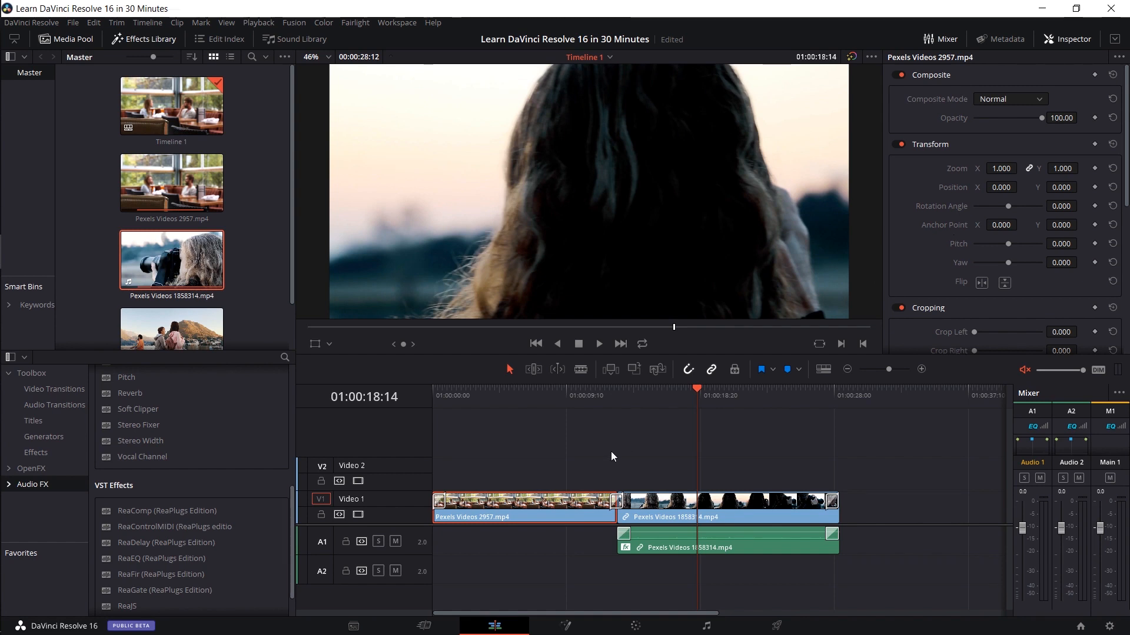
Set the opening Cross Dissolve's ease to In & Out and play the transition from the timeline start
{"action": "left_click", "coordinate": [440, 501]}
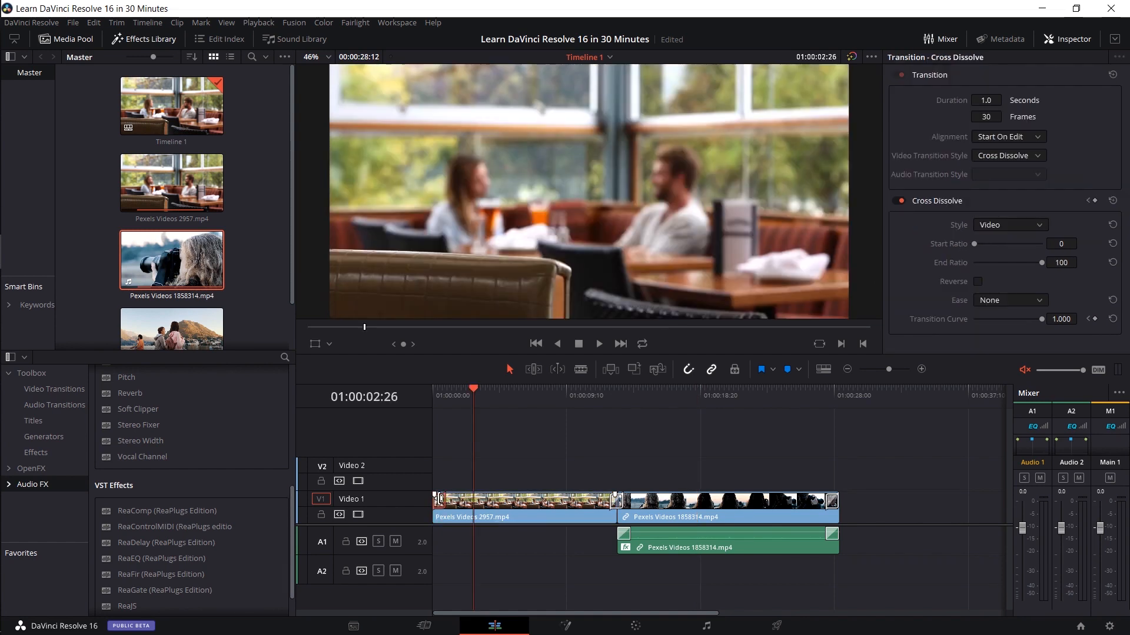
{"action": "left_click", "coordinate": [896, 372]}
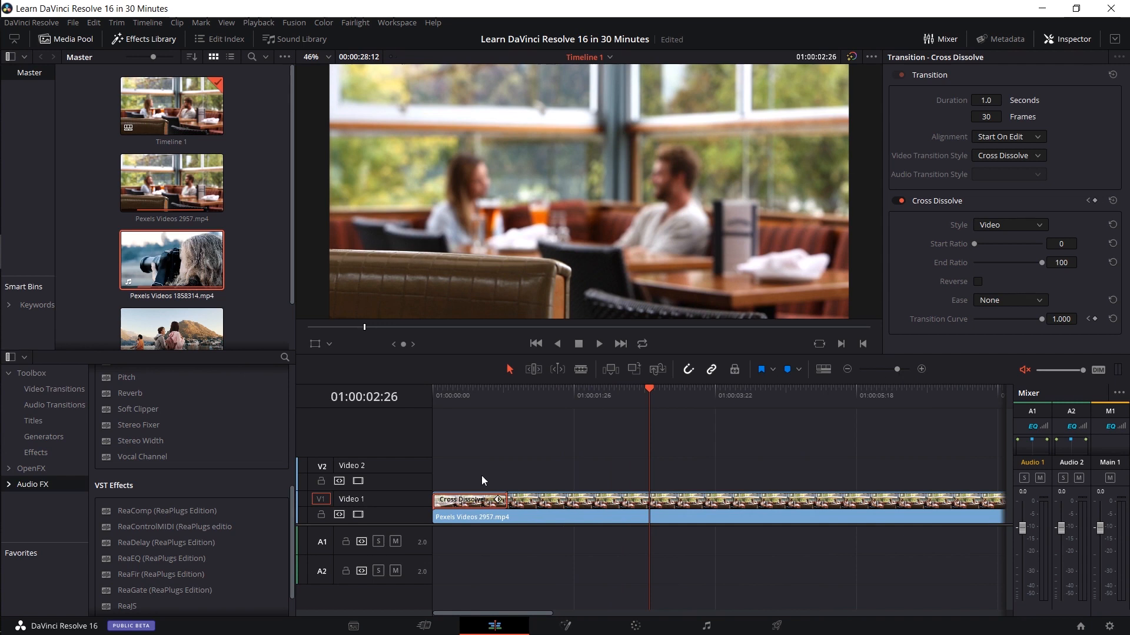
{"action": "left_click", "coordinate": [563, 388]}
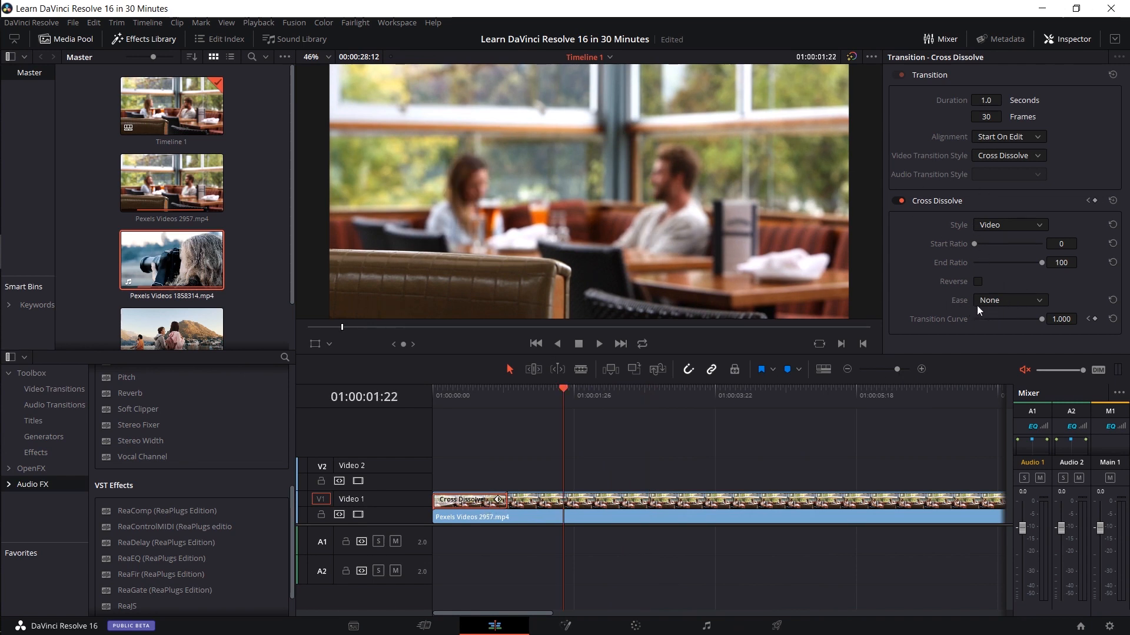
{"action": "left_click", "coordinate": [1000, 301]}
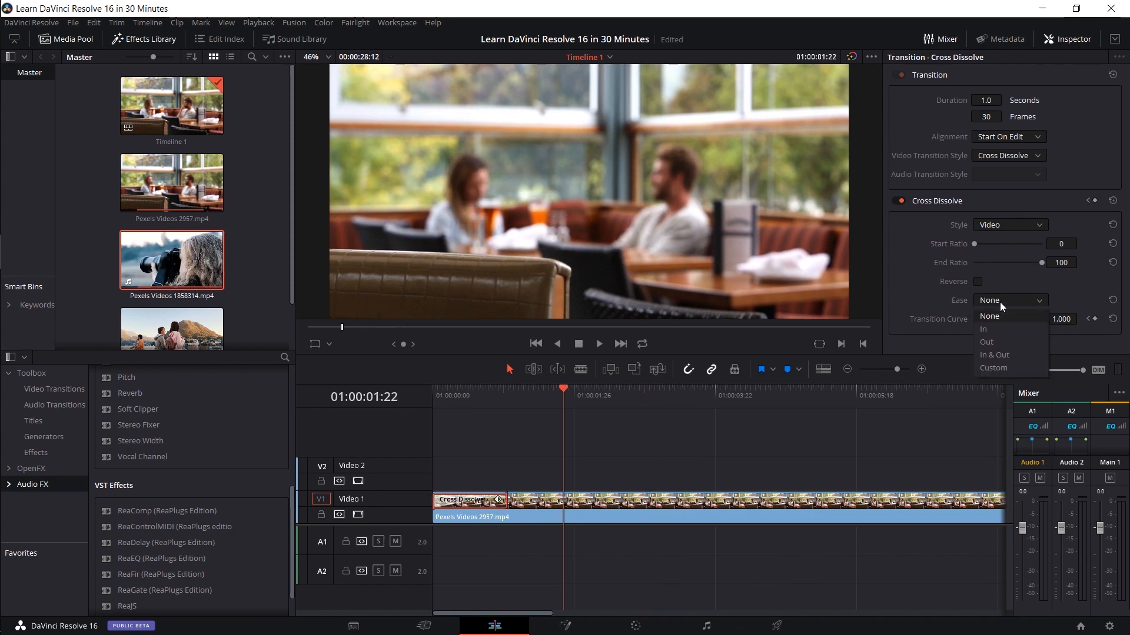
{"action": "left_click", "coordinate": [1014, 355]}
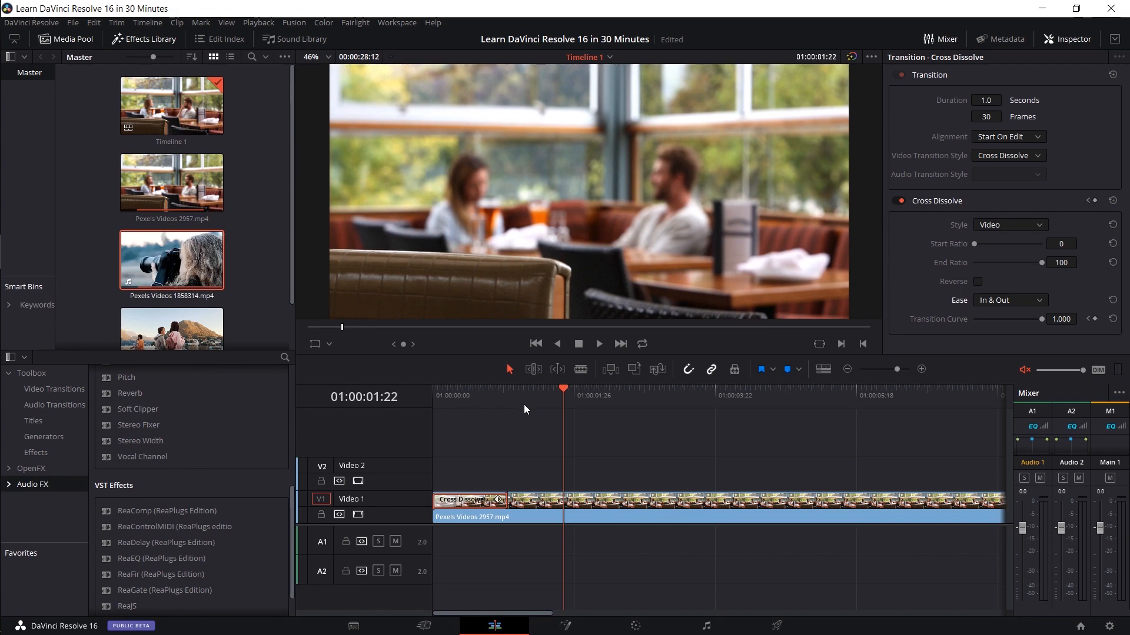
{"action": "key", "text": "Home"}
{"action": "key", "text": "space"}
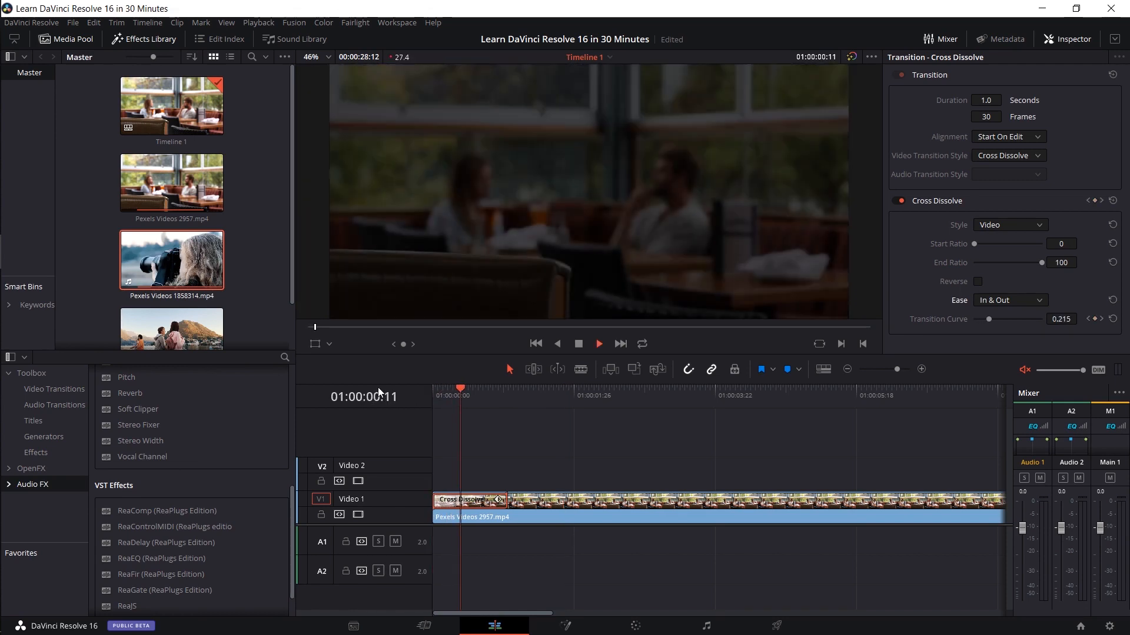
{"action": "key", "text": "space"}
Set the one-second Cross Dissolve's ease to None and replay it from the timeline start
{"action": "left_click", "coordinate": [1009, 300]}
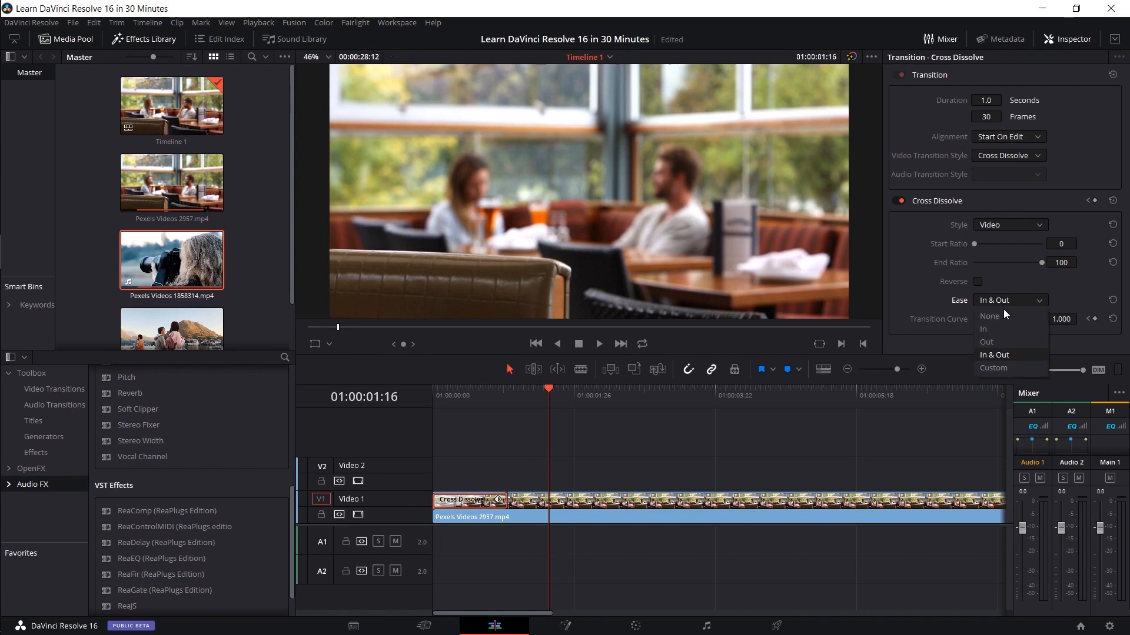
{"action": "left_click", "coordinate": [994, 338]}
{"action": "left_click", "coordinate": [495, 393]}
{"action": "key", "text": "Home"}
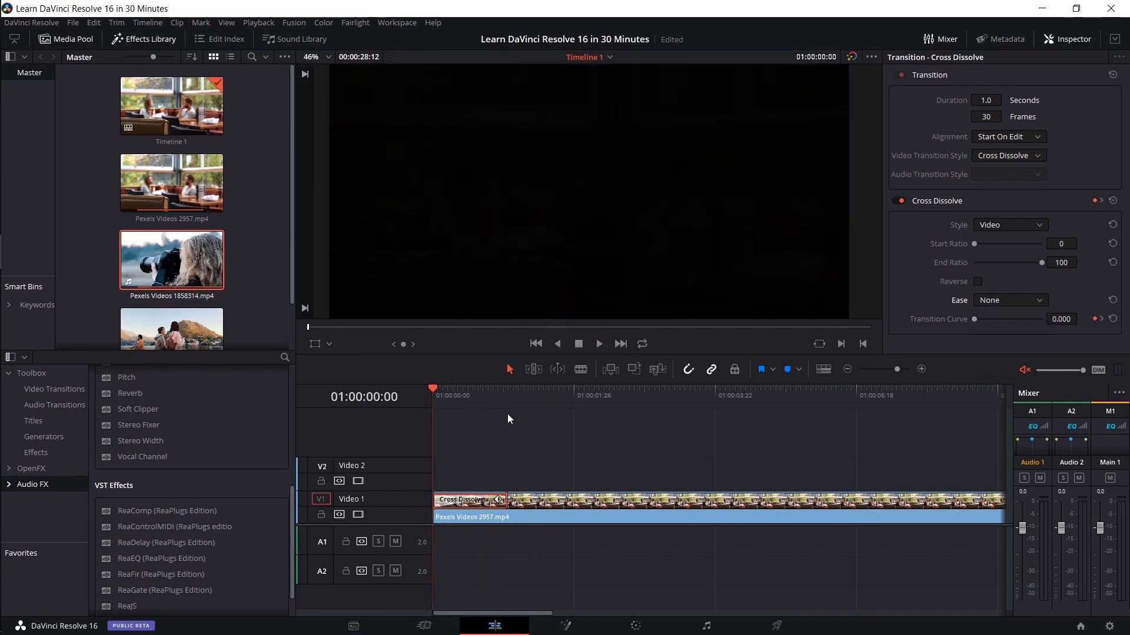
{"action": "key", "text": "space"}
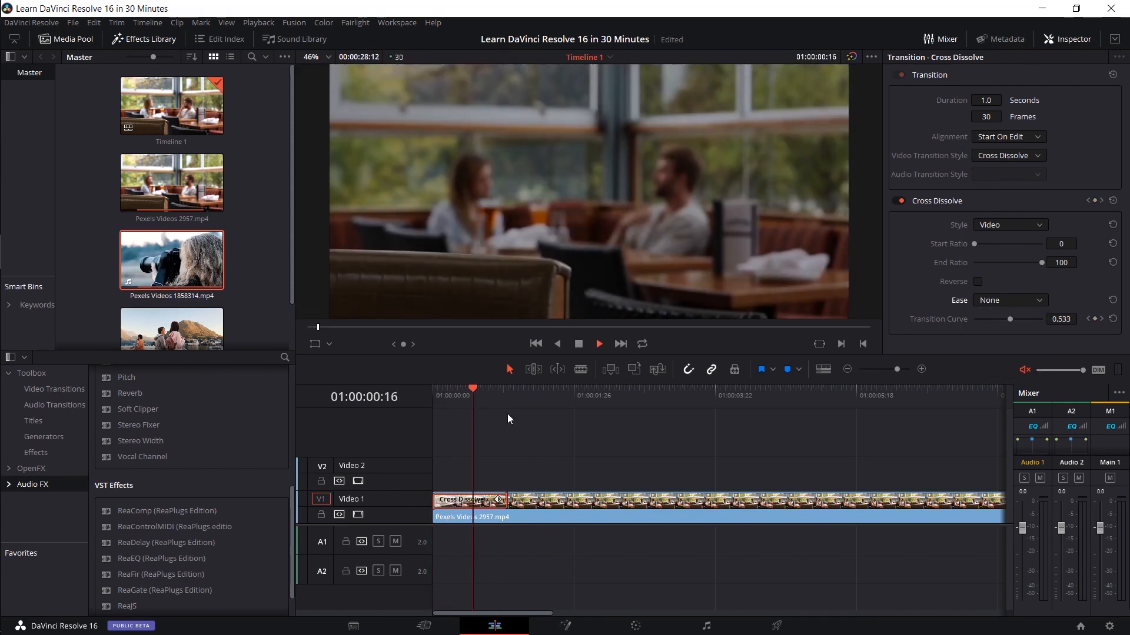
{"action": "key", "text": "space"}
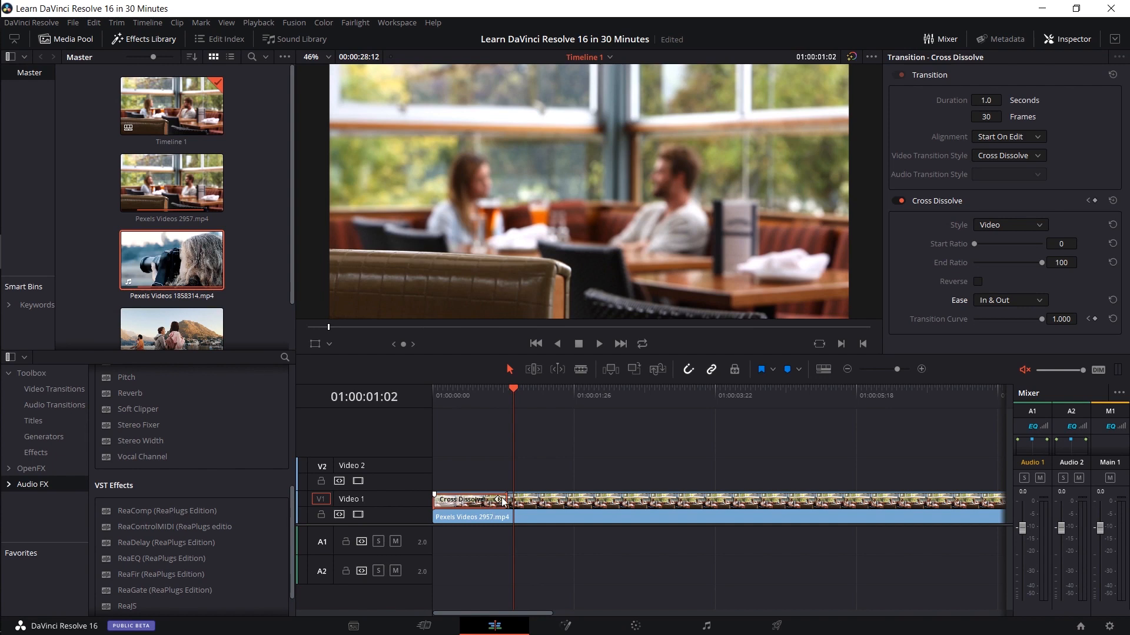
Lengthen the opening Cross Dissolve to 2.0 seconds (60 frames) and play it from the timeline start
{"action": "left_click_drag", "start_coordinate": [503, 501], "coordinate": [583, 501]}
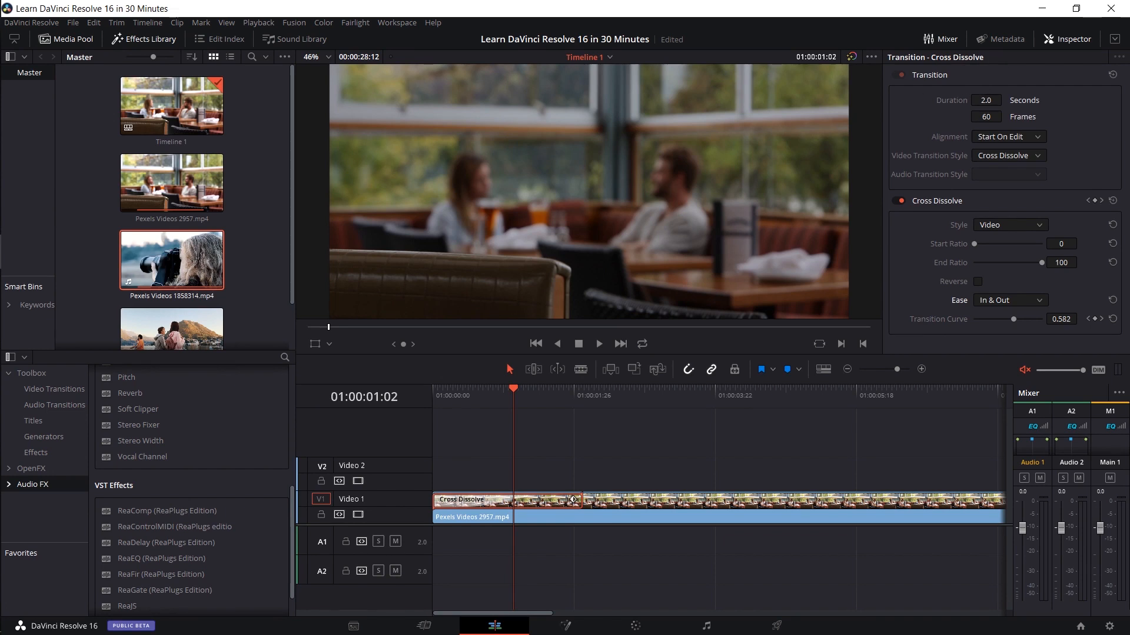
{"action": "left_click", "coordinate": [981, 100]}
{"action": "left_click", "coordinate": [984, 115]}
{"action": "key", "text": "Home"}
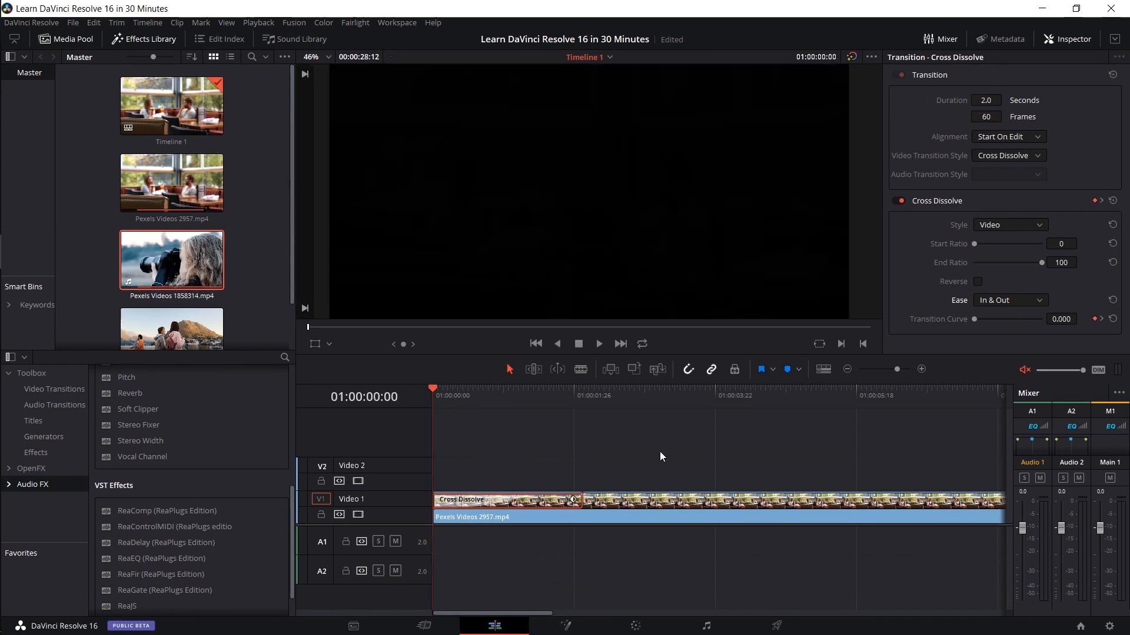
{"action": "key", "text": "space"}
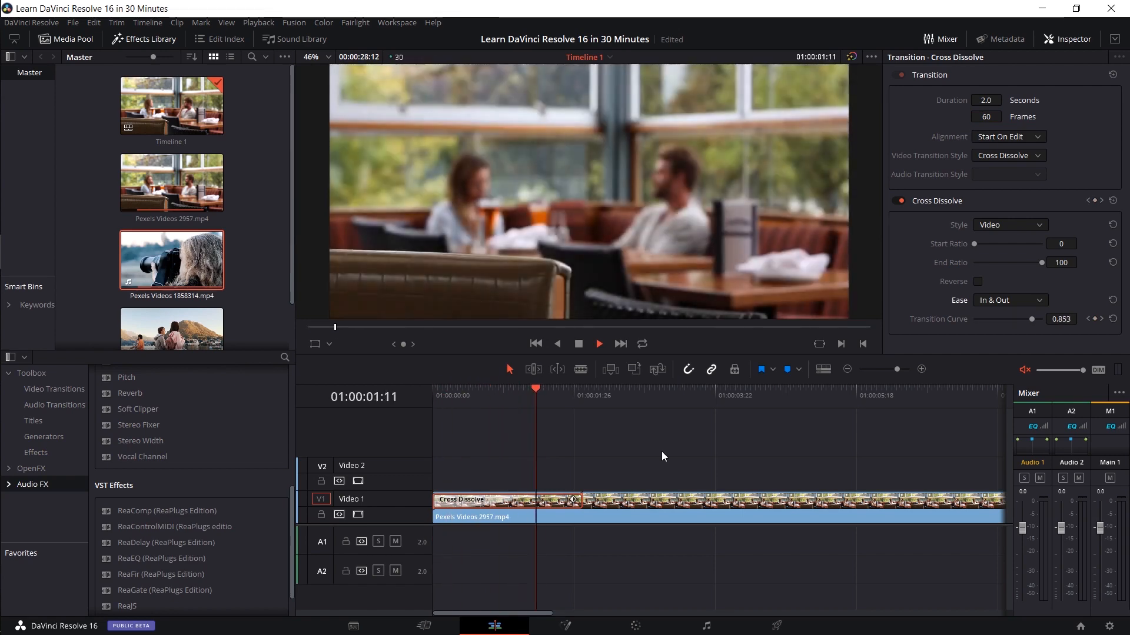
{"action": "key", "text": "space"}
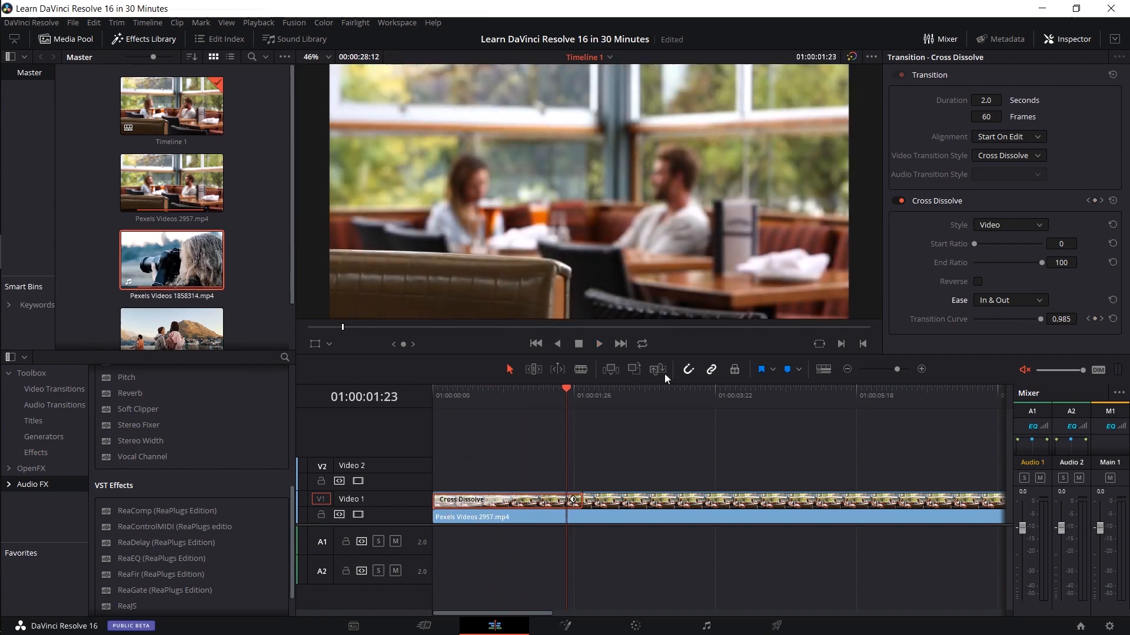
Set the two-second Cross Dissolve's ease to None and play it from 01:00:00:00
{"action": "left_click", "coordinate": [1004, 302]}
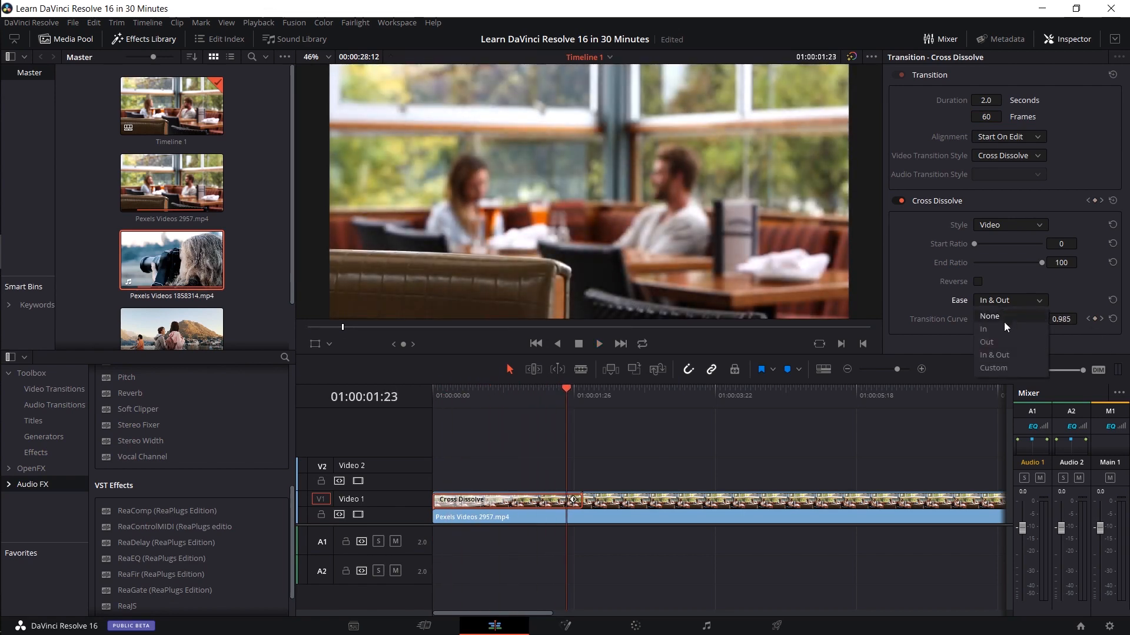
{"action": "left_click", "coordinate": [1007, 317]}
{"action": "left_click_drag", "start_coordinate": [517, 404], "coordinate": [429, 398]}
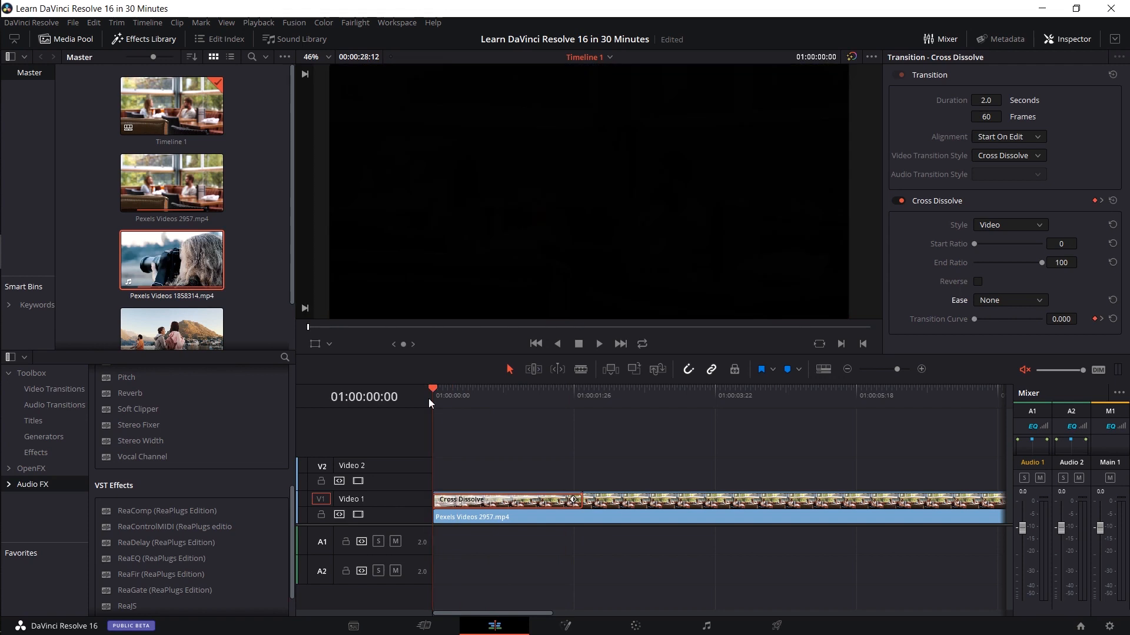
{"action": "key", "text": "space"}
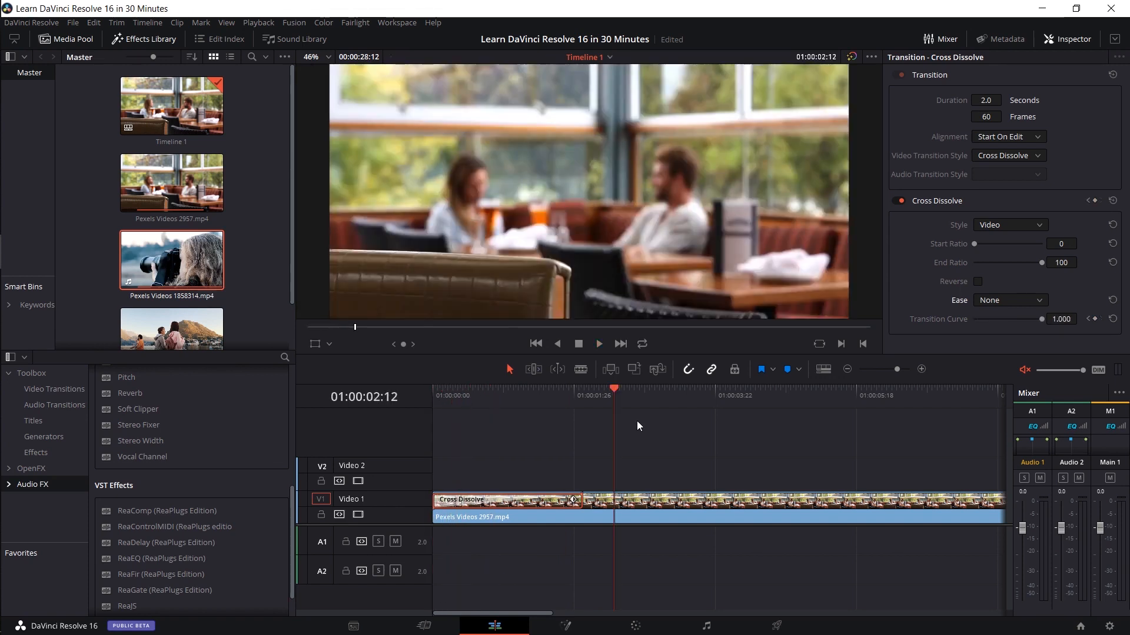
Add Pexels Videos 1460853.mp4 to Video 1 and Audio 1 directly after the Pexels Videos 1858314.mp4 clip
{"action": "key", "text": "shift+z"}
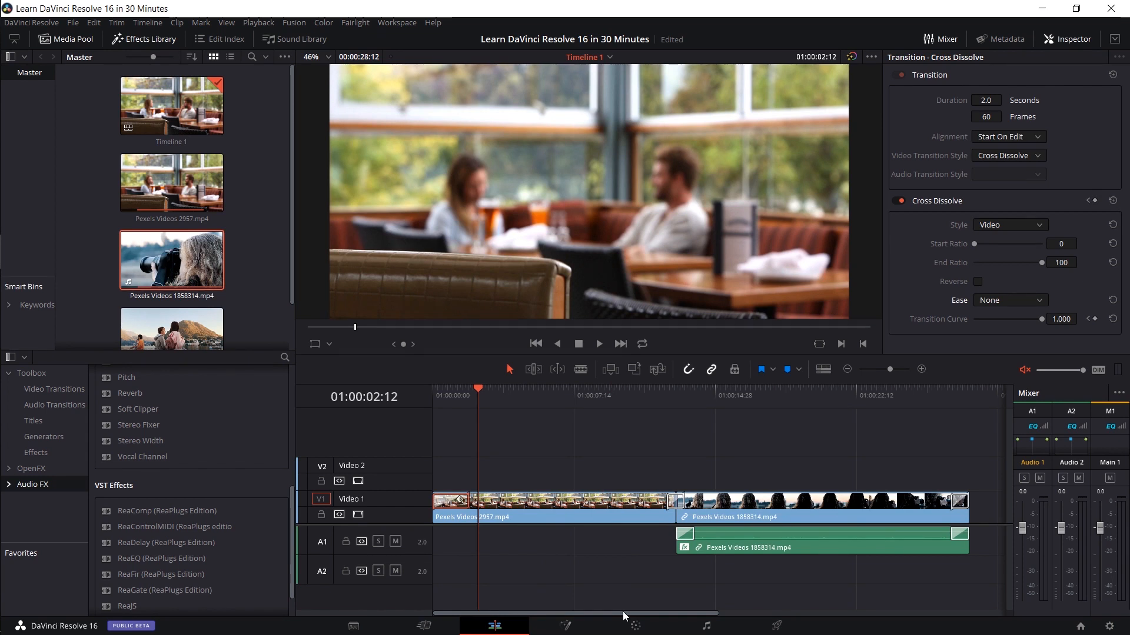
{"action": "left_click_drag", "start_coordinate": [622, 612], "coordinate": [768, 610]}
{"action": "left_click", "coordinate": [162, 293]}
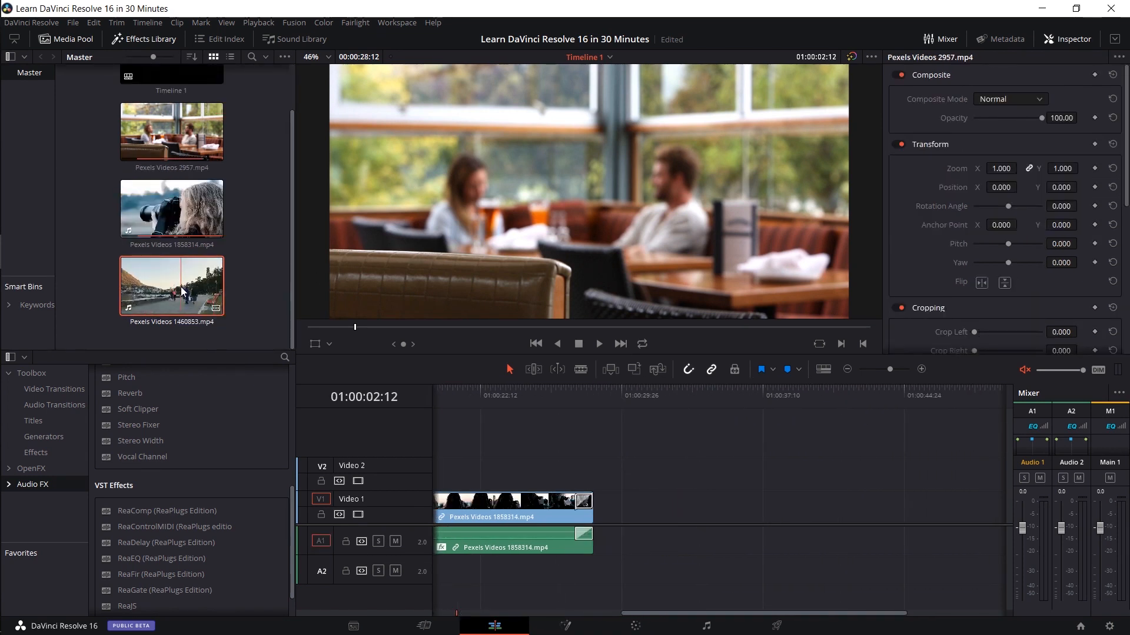
{"action": "left_click_drag", "start_coordinate": [180, 299], "coordinate": [599, 503]}
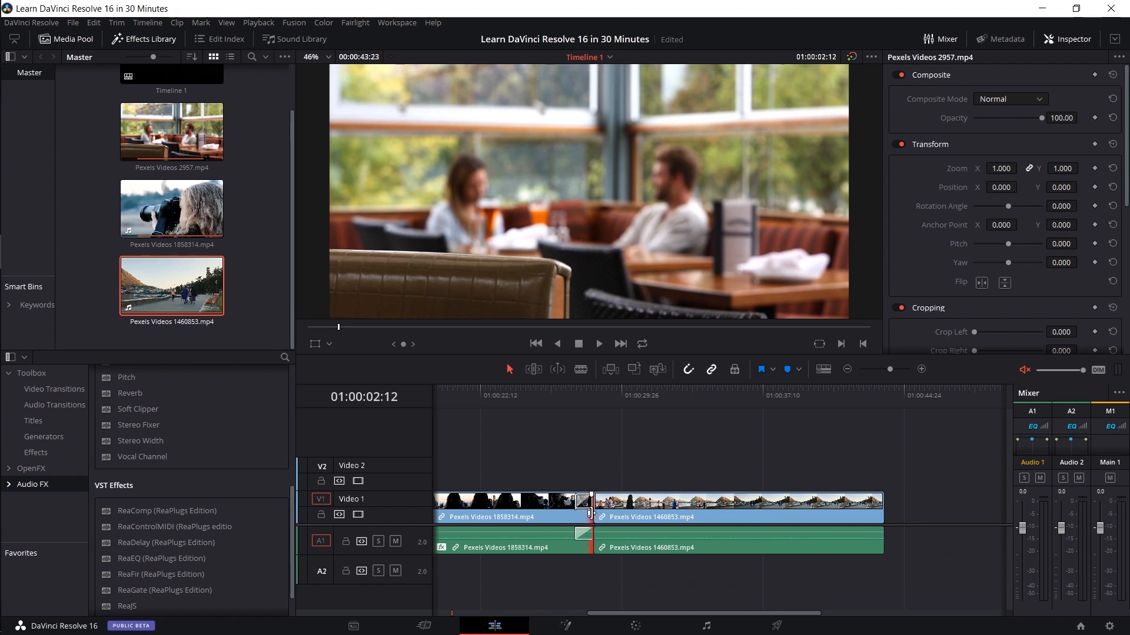
Try snapping the playhead and the Pexels Videos 1460853.mp4 clip to the cut at 01:00:28:12
{"action": "left_click", "coordinate": [596, 501]}
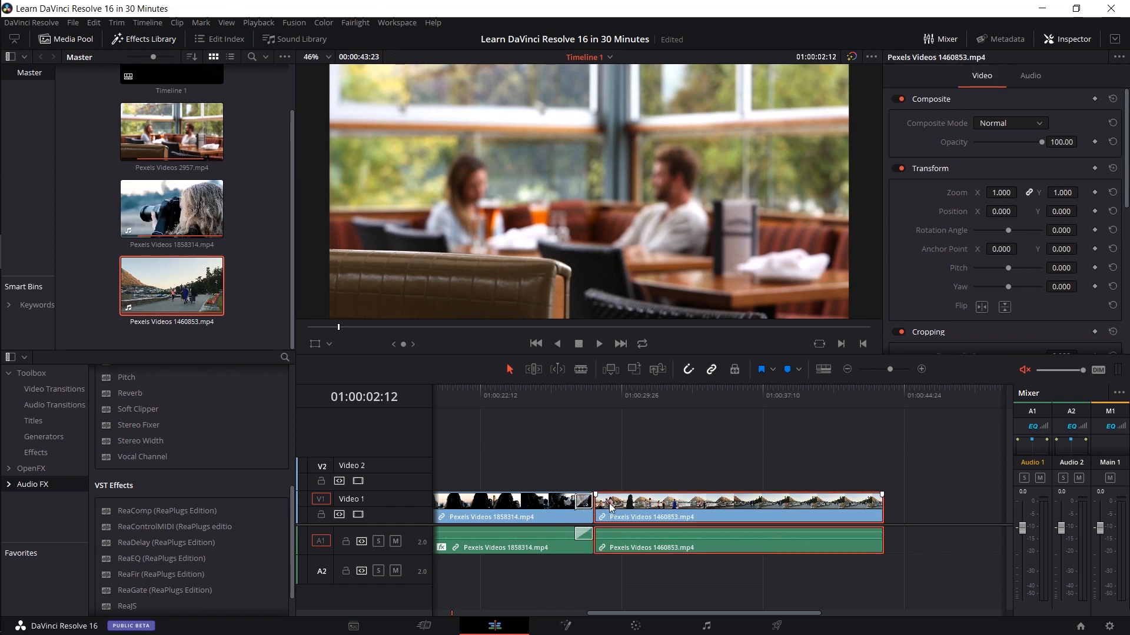
{"action": "left_click", "coordinate": [689, 373]}
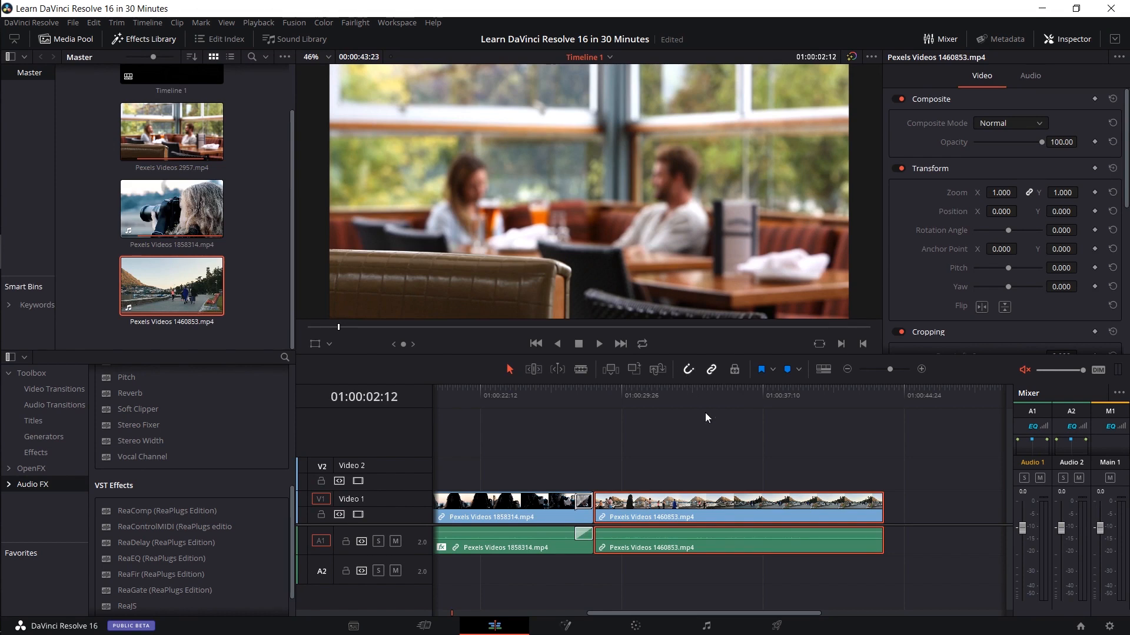
{"action": "left_click", "coordinate": [594, 425]}
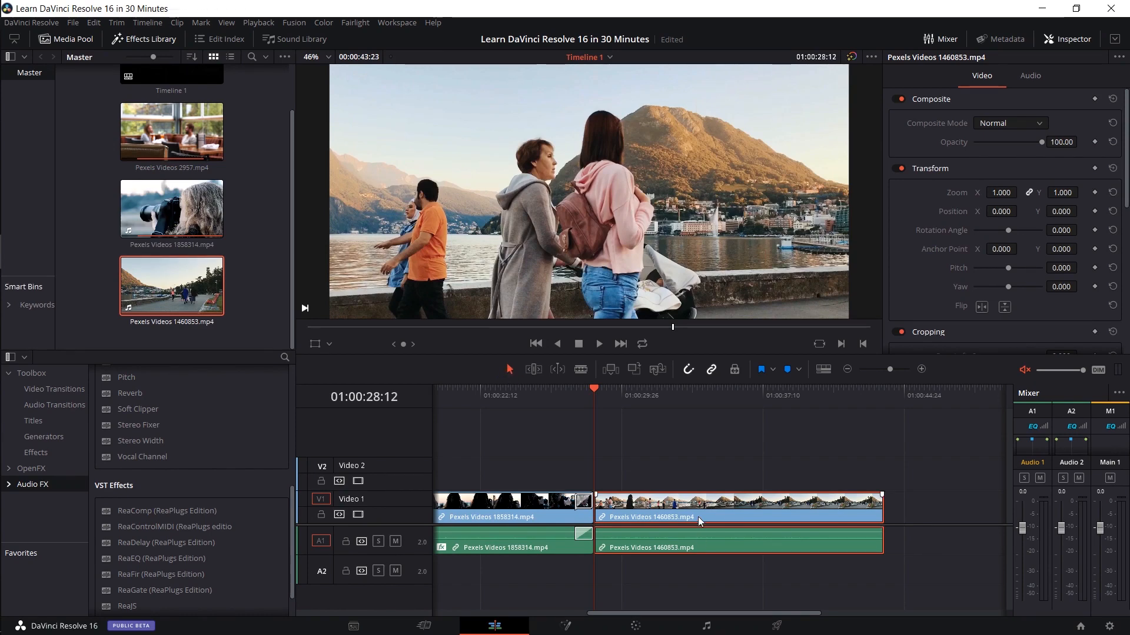
{"action": "left_click_drag", "start_coordinate": [698, 514], "coordinate": [628, 510]}
Ripple-trim about 42 frames off the start of the Pexels Videos 1460853.mp4 clip in Trim Edit Mode
{"action": "left_click", "coordinate": [533, 368]}
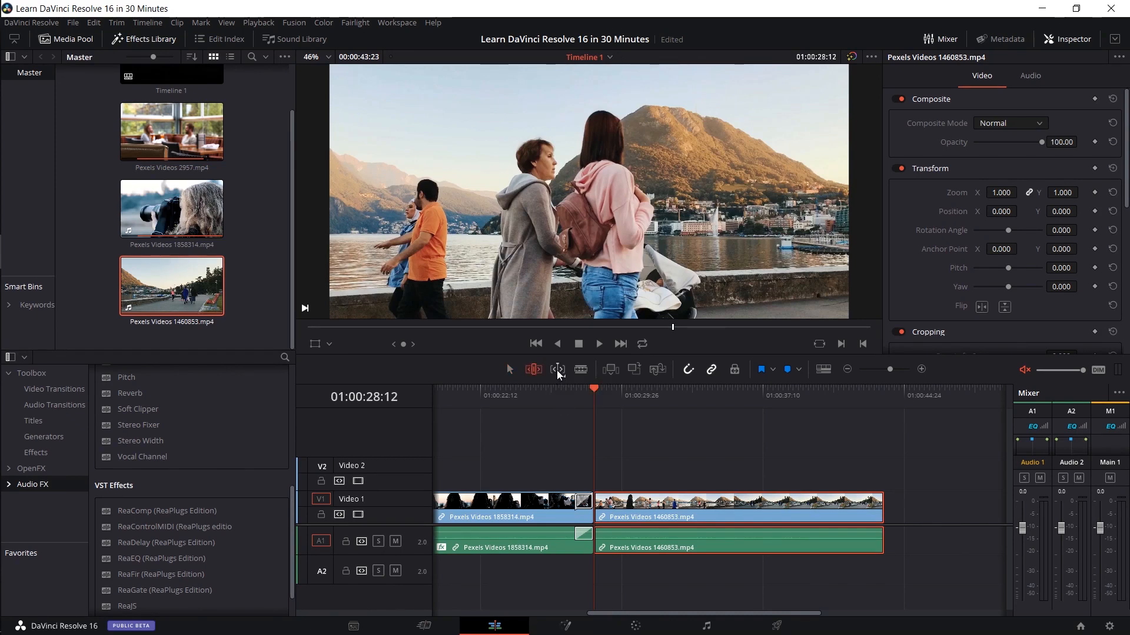
{"action": "left_click", "coordinate": [423, 626]}
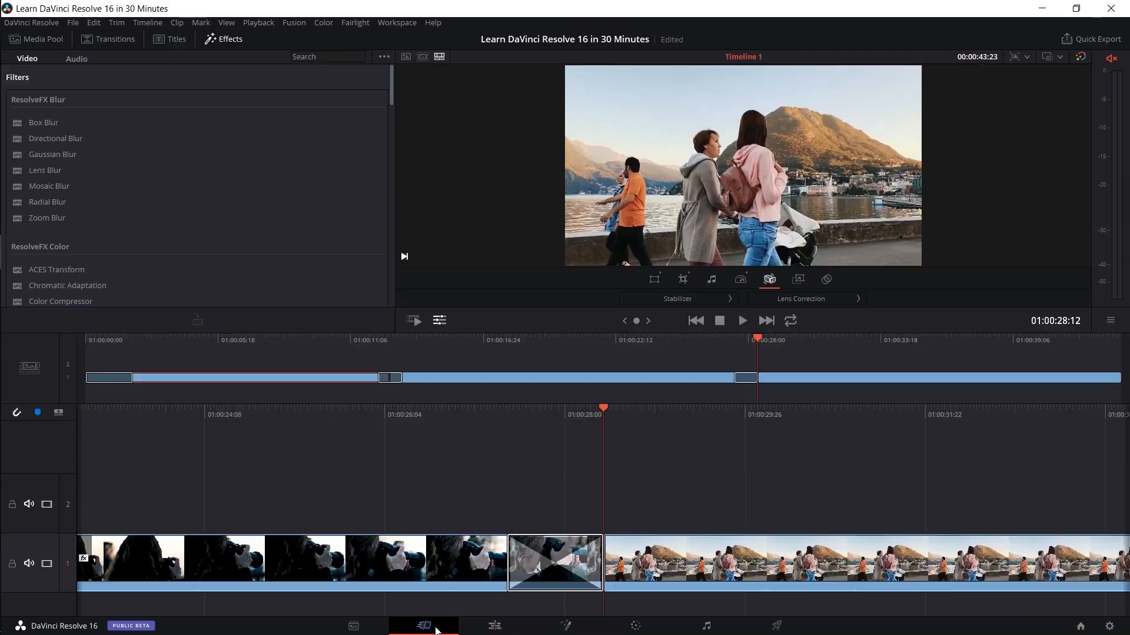
{"action": "left_click", "coordinate": [494, 626]}
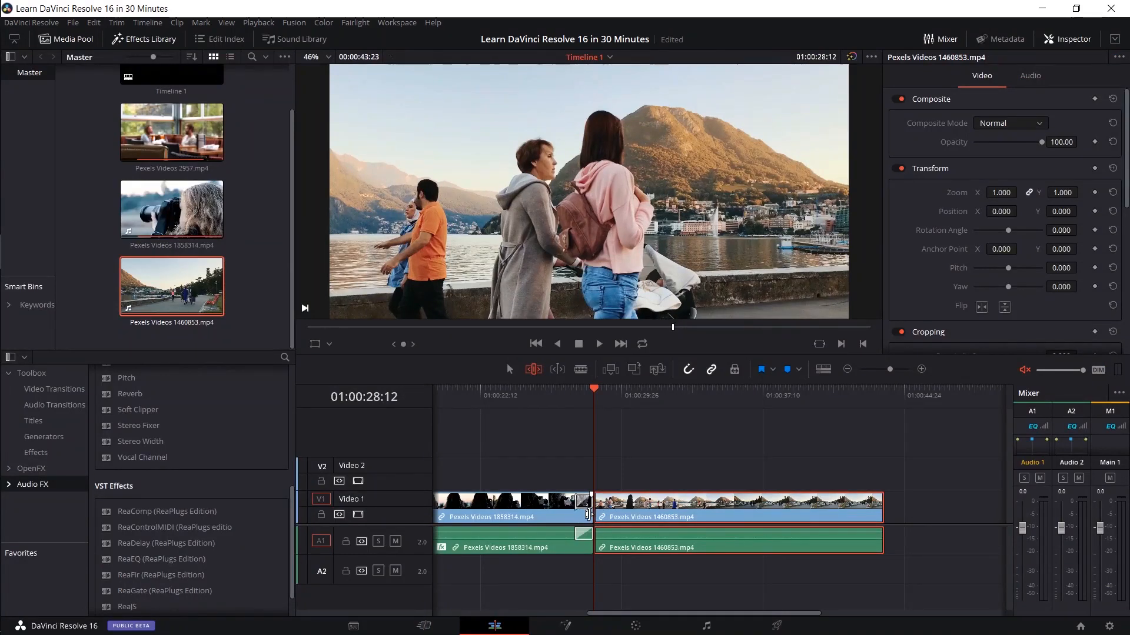
{"action": "left_click", "coordinate": [599, 504]}
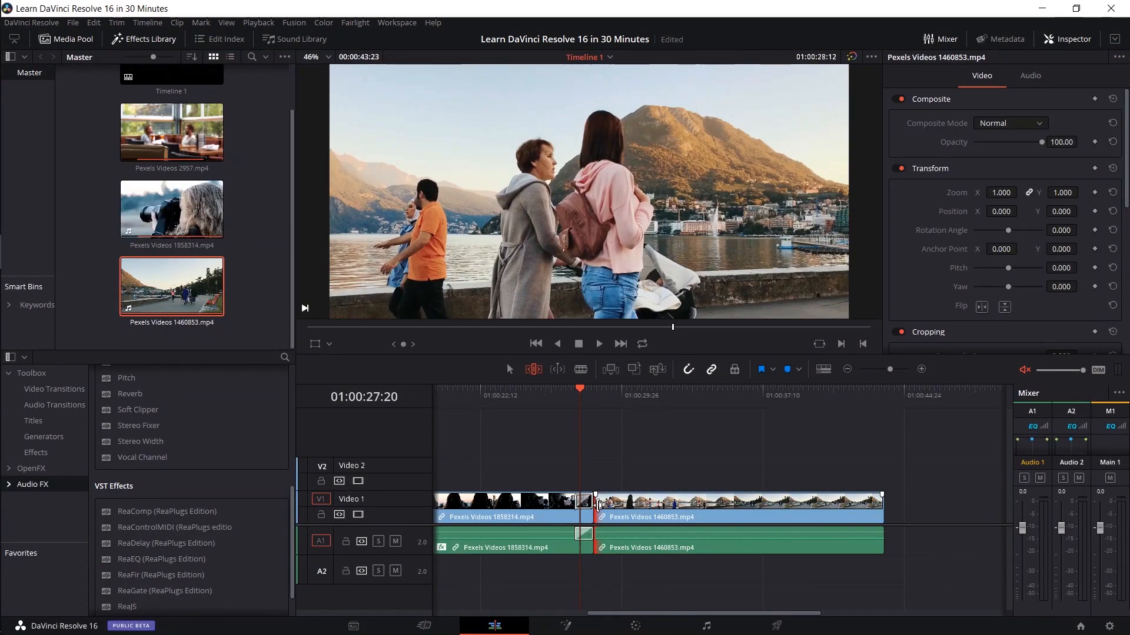
{"action": "left_click_drag", "start_coordinate": [599, 504], "coordinate": [626, 505]}
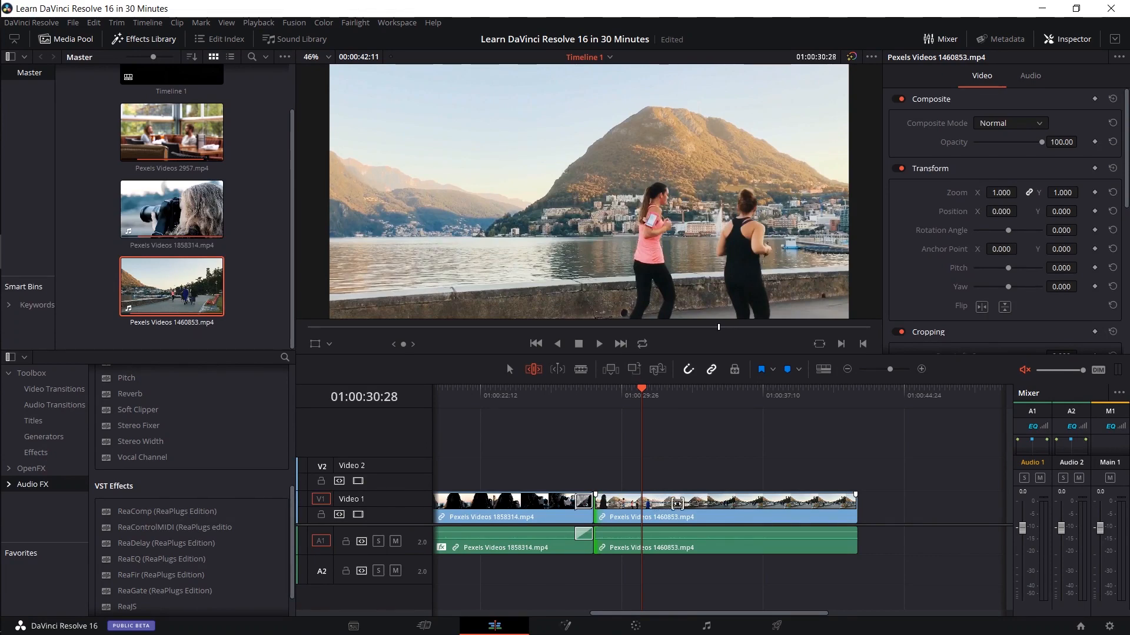
Slip the footage inside the Pexels Videos 1460853.mp4 clip, keeping its length and timeline position
{"action": "left_click", "coordinate": [676, 504]}
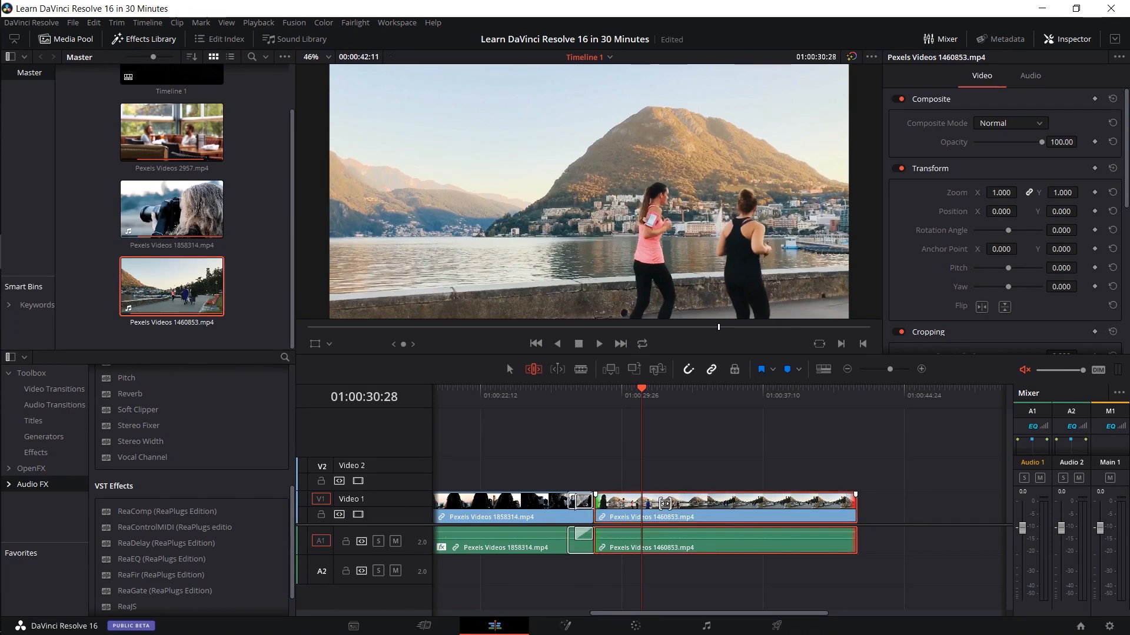
{"action": "mouse_move", "coordinate": [671, 503]}
{"action": "left_mouse_down"}
{"action": "mouse_move", "coordinate": [698, 503]}
{"action": "mouse_move", "coordinate": [686, 502]}
{"action": "left_mouse_up"}
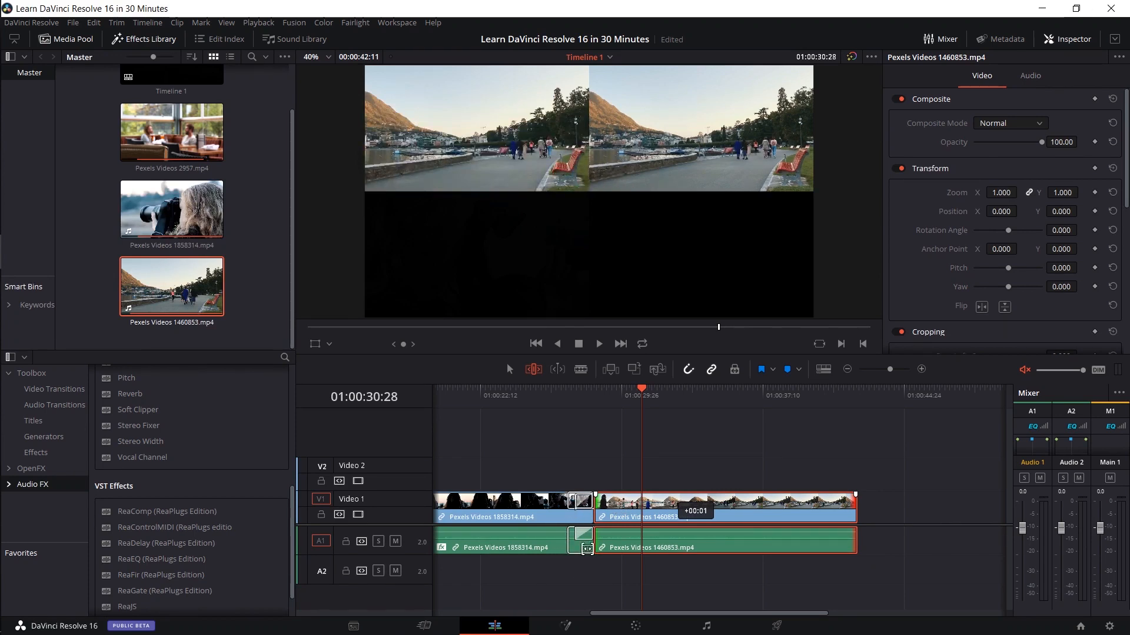
{"action": "left_click_drag", "start_coordinate": [651, 545], "coordinate": [823, 518]}
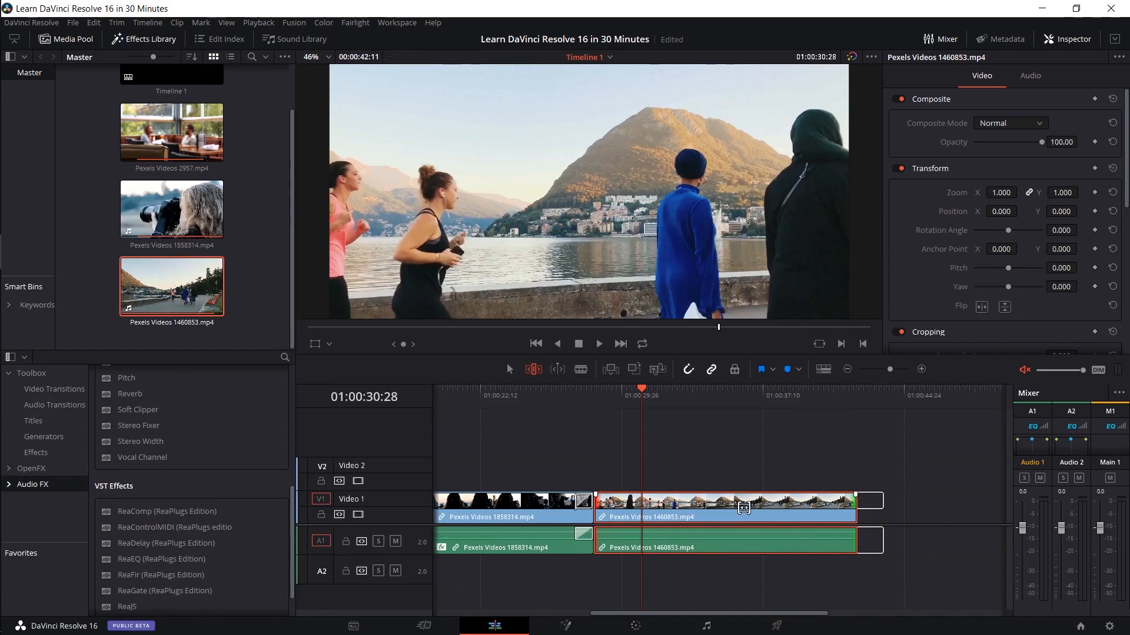
{"action": "mouse_move", "coordinate": [744, 507]}
{"action": "left_mouse_down"}
{"action": "mouse_move", "coordinate": [665, 508]}
{"action": "mouse_move", "coordinate": [727, 513]}
{"action": "left_mouse_up"}
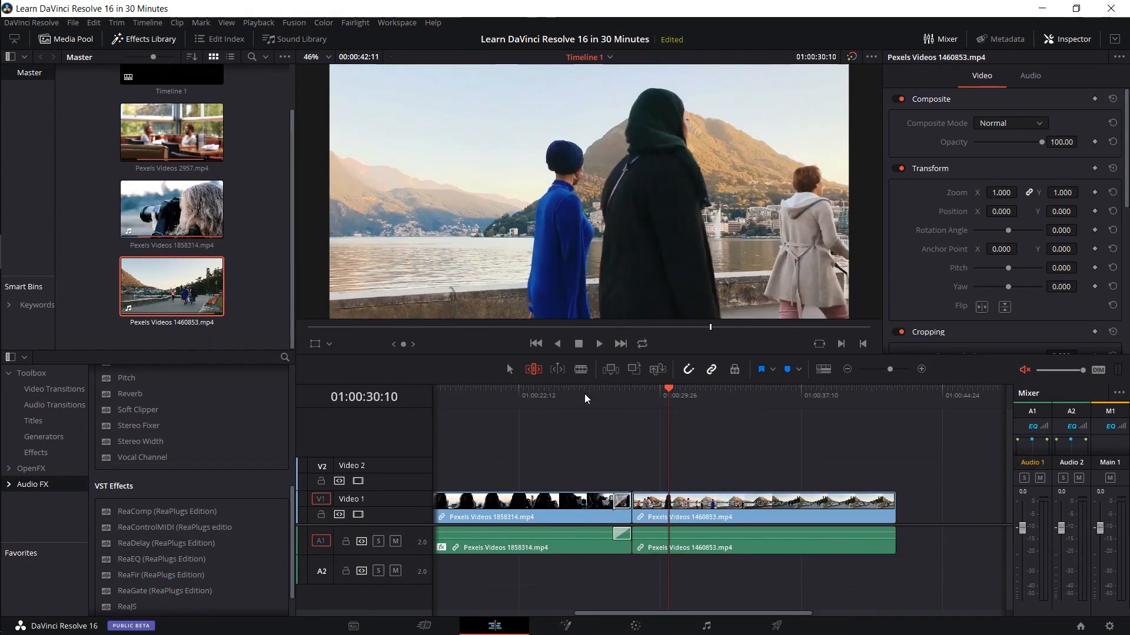
Try splitting the Pexels Videos 1460853.mp4 clip at the playhead around 01:00:31:12, and undo the split
{"action": "left_click", "coordinate": [688, 396]}
{"action": "left_click", "coordinate": [510, 370]}
{"action": "left_click", "coordinate": [713, 507]}
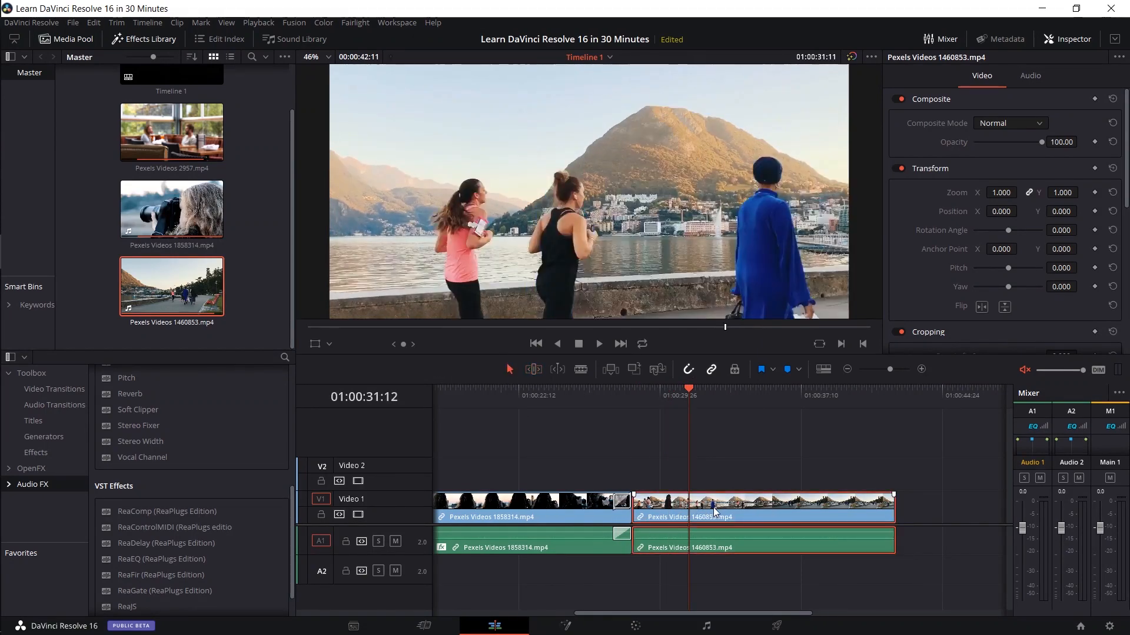
{"action": "key", "text": "ctrl+b"}
{"action": "left_click", "coordinate": [762, 399]}
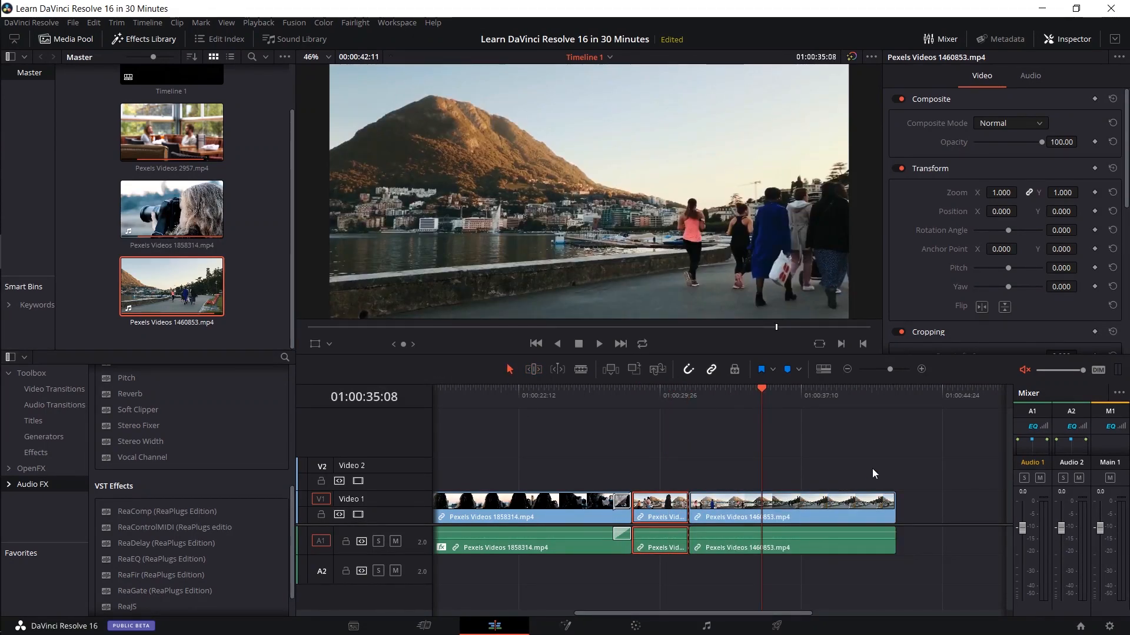
{"action": "key", "text": "ctrl+z"}
{"action": "key", "text": "ctrl+b"}
{"action": "key", "text": "ctrl+z"}
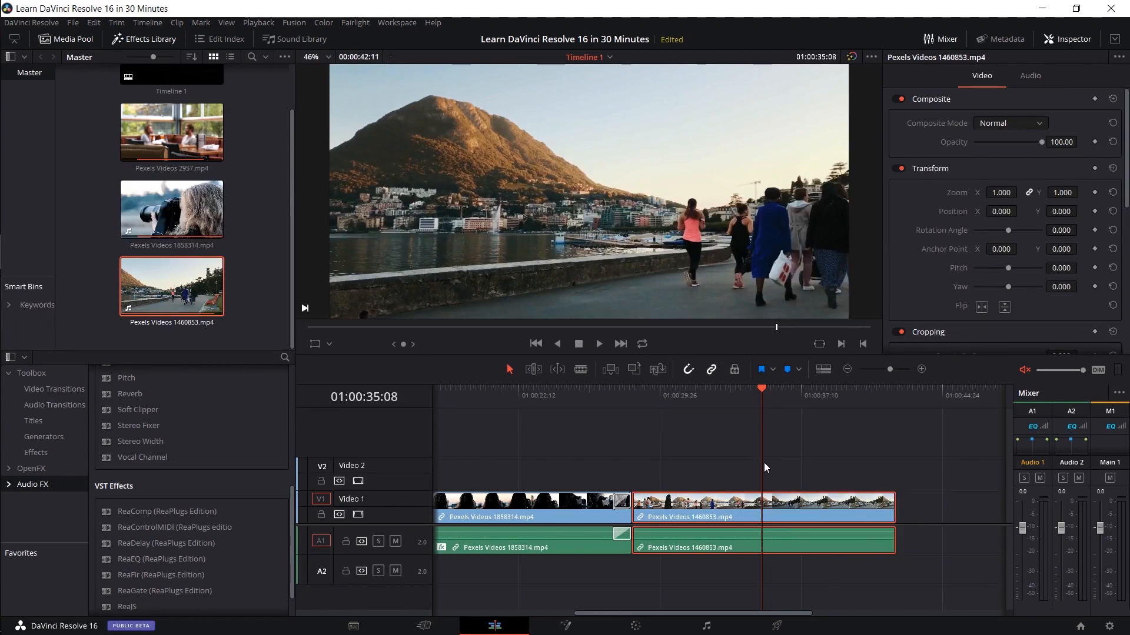
Blade the Pexels Videos 1460853.mp4 clip at about 01:00:34:15 and once further on, and cut the Pexels Videos 1858314.mp4 clip in two places
{"action": "left_click", "coordinate": [687, 402]}
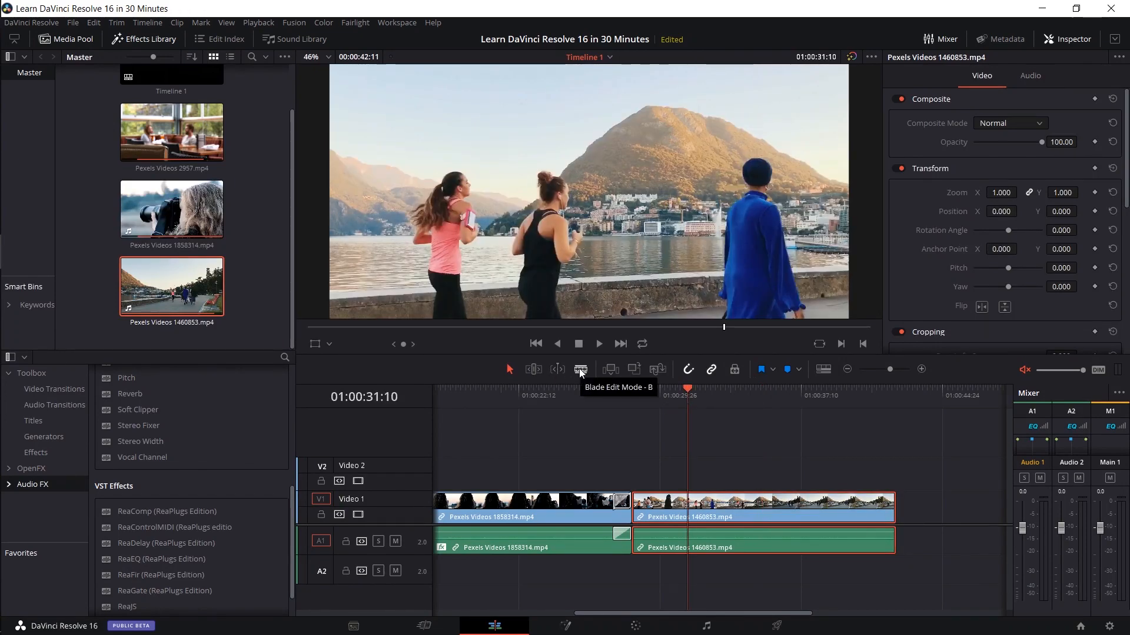
{"action": "left_click", "coordinate": [578, 368]}
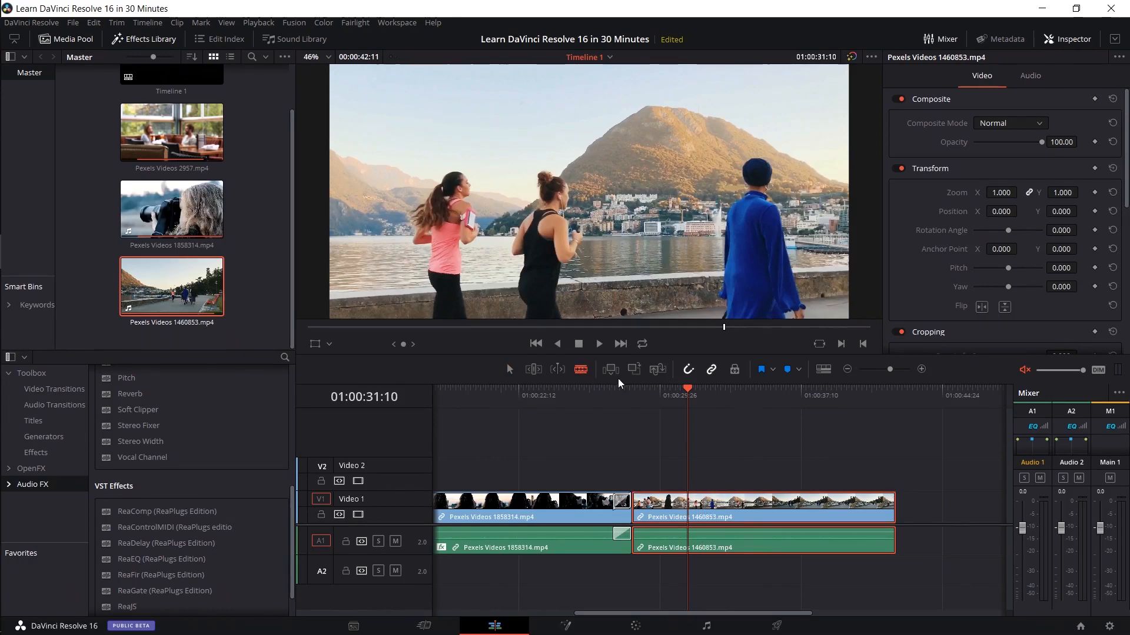
{"action": "left_click", "coordinate": [746, 507]}
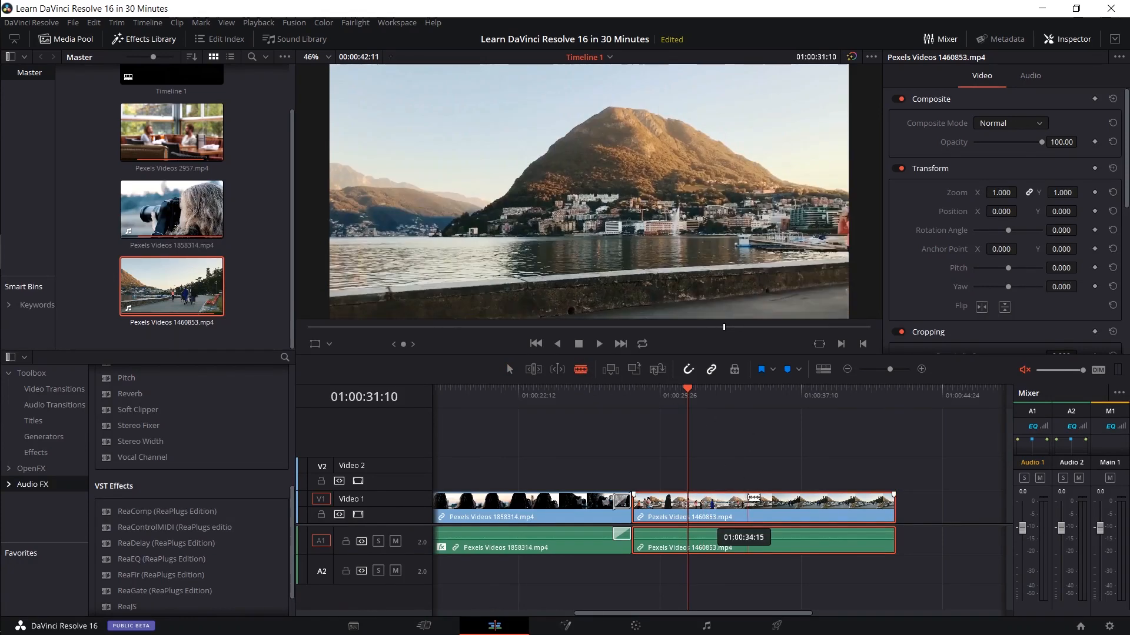
{"action": "left_click", "coordinate": [824, 508]}
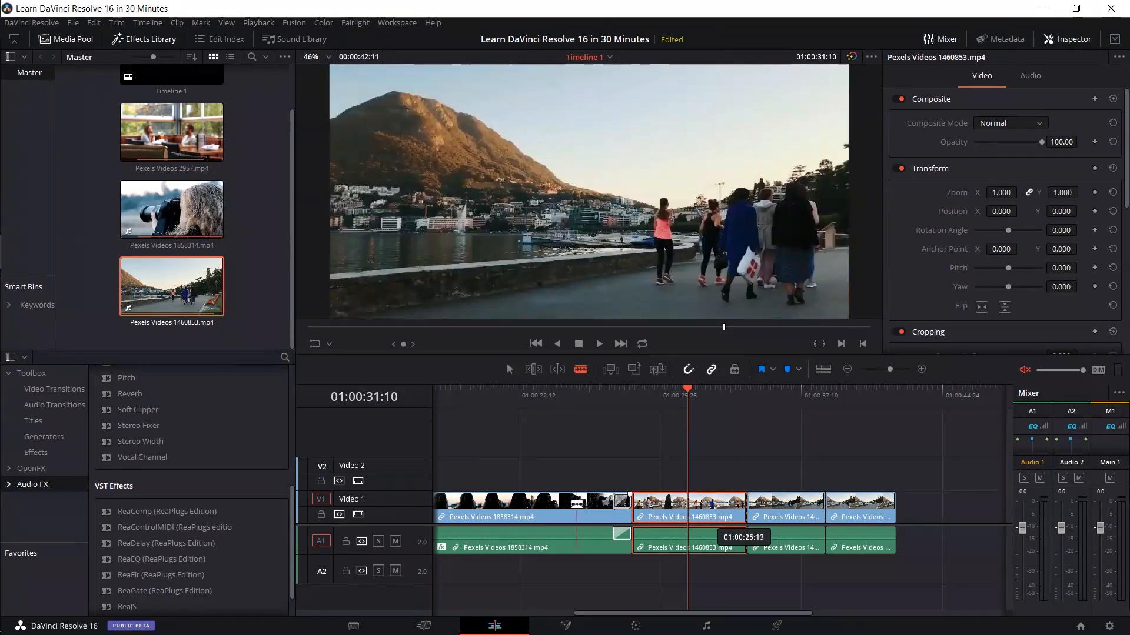
{"action": "left_click", "coordinate": [533, 507]}
{"action": "left_click", "coordinate": [473, 507]}
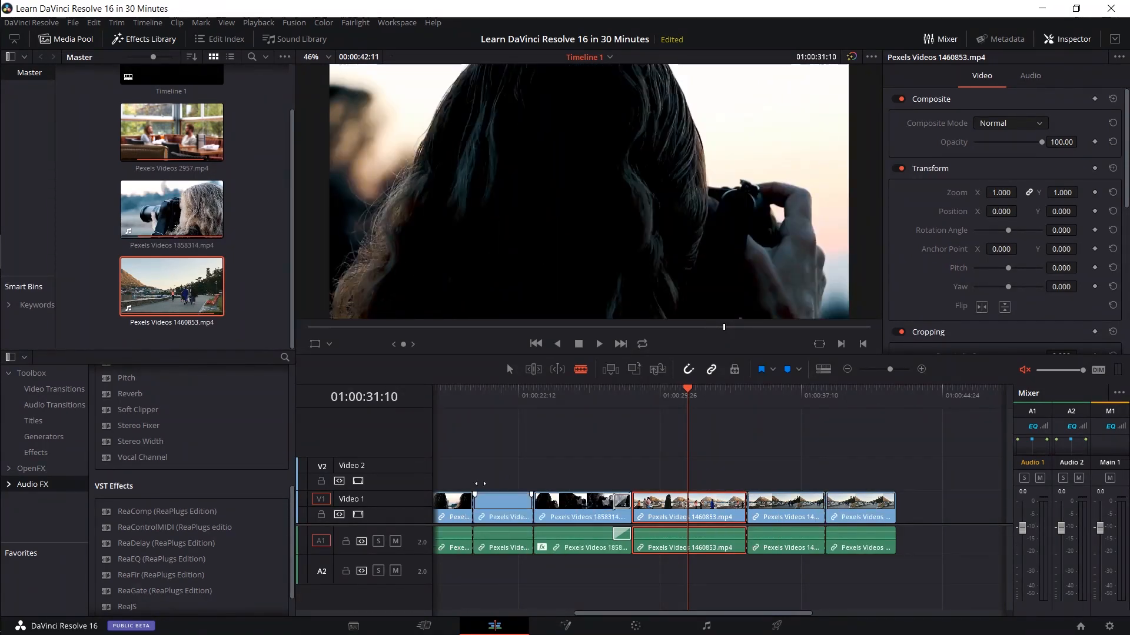
Set the Zoom of the middle Pexels Videos 1460853.mp4 segment to 2.000 and play the timeline from just before it
{"action": "key", "text": "a"}
{"action": "left_click", "coordinate": [765, 502]}
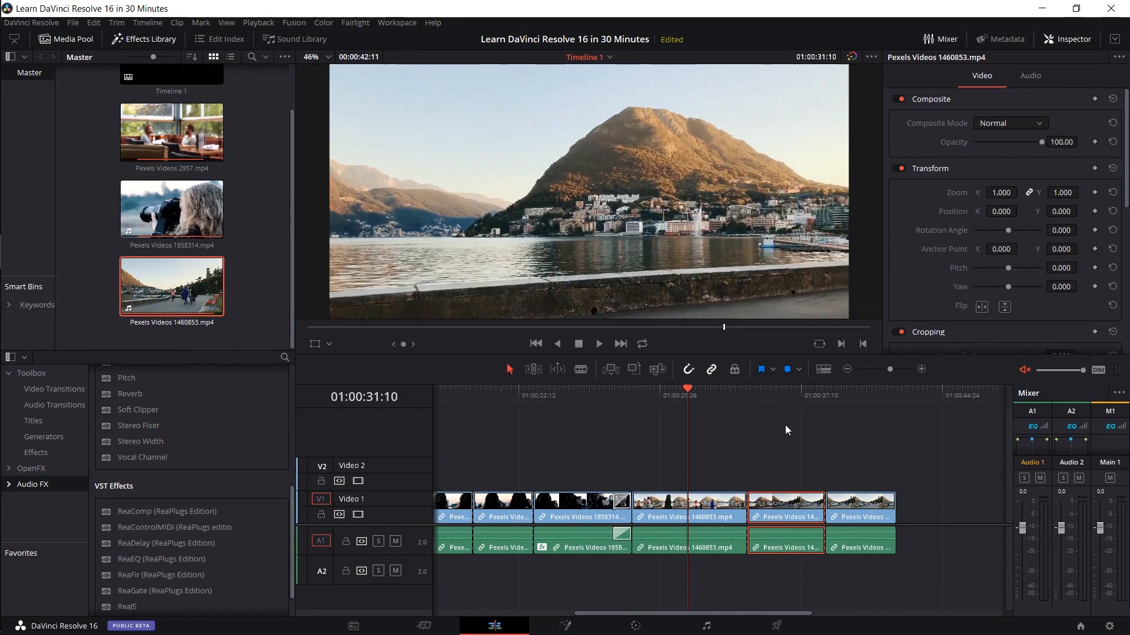
{"action": "left_click", "coordinate": [769, 403]}
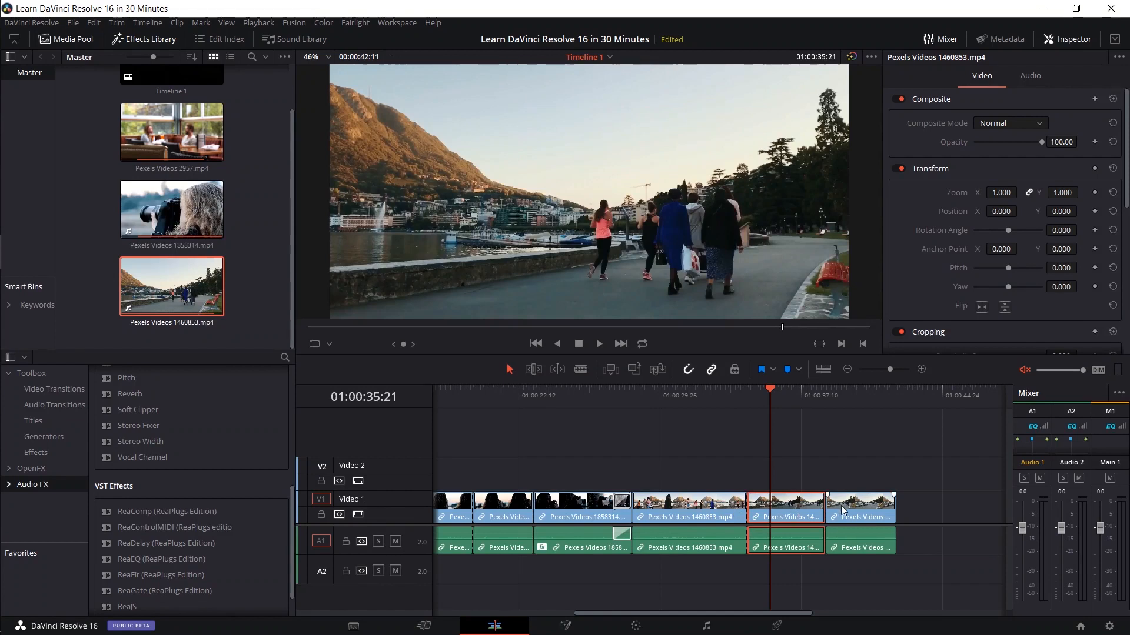
{"action": "left_click", "coordinate": [767, 402]}
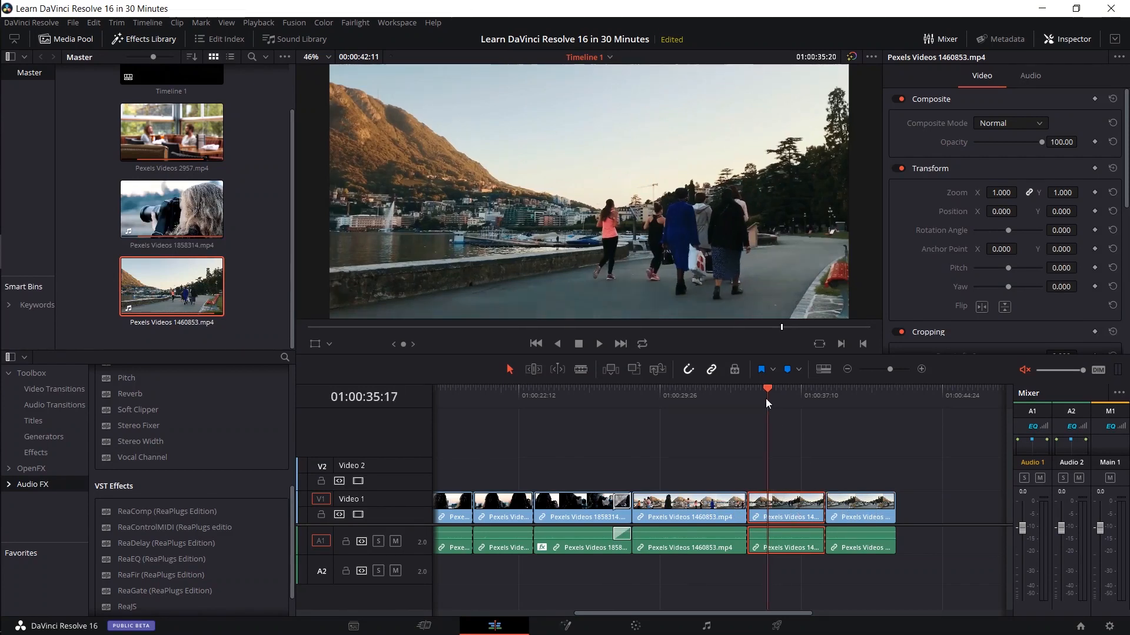
{"action": "left_click", "coordinate": [764, 402]}
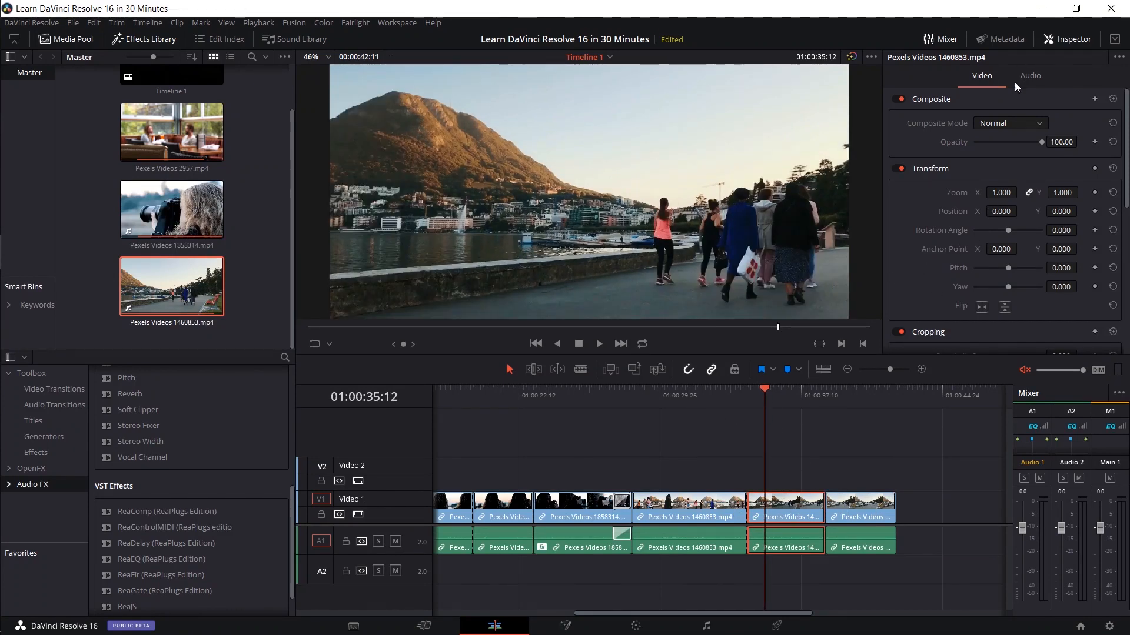
{"action": "left_click", "coordinate": [999, 194]}
{"action": "type", "text": "2"}
{"action": "key", "text": "Return"}
{"action": "left_click_drag", "start_coordinate": [754, 393], "coordinate": [717, 394]}
{"action": "key", "text": "space"}
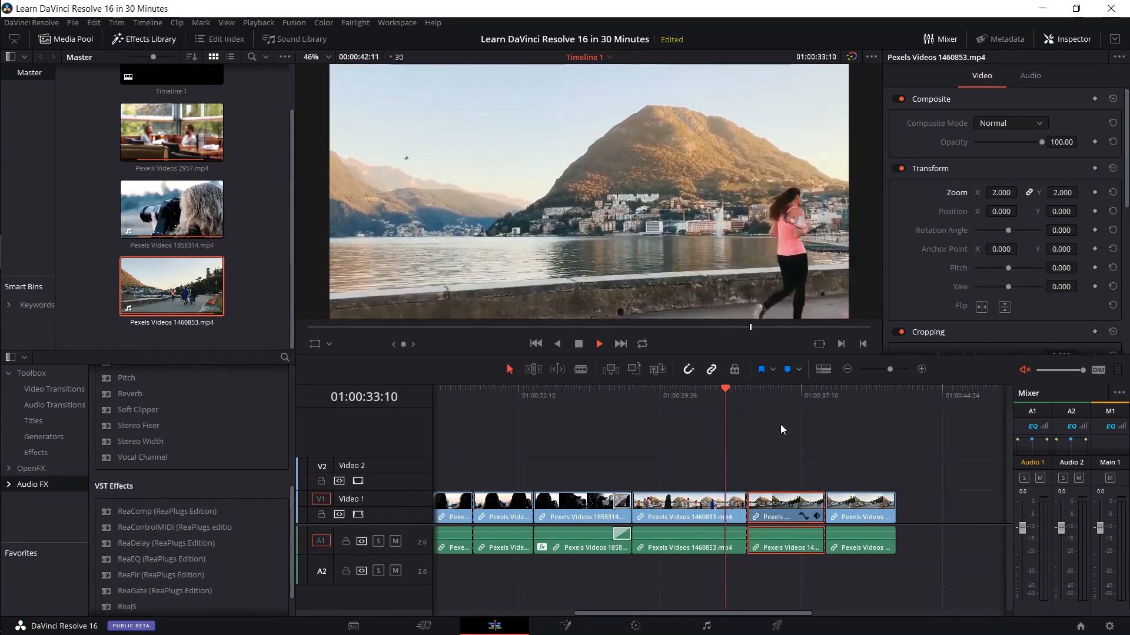